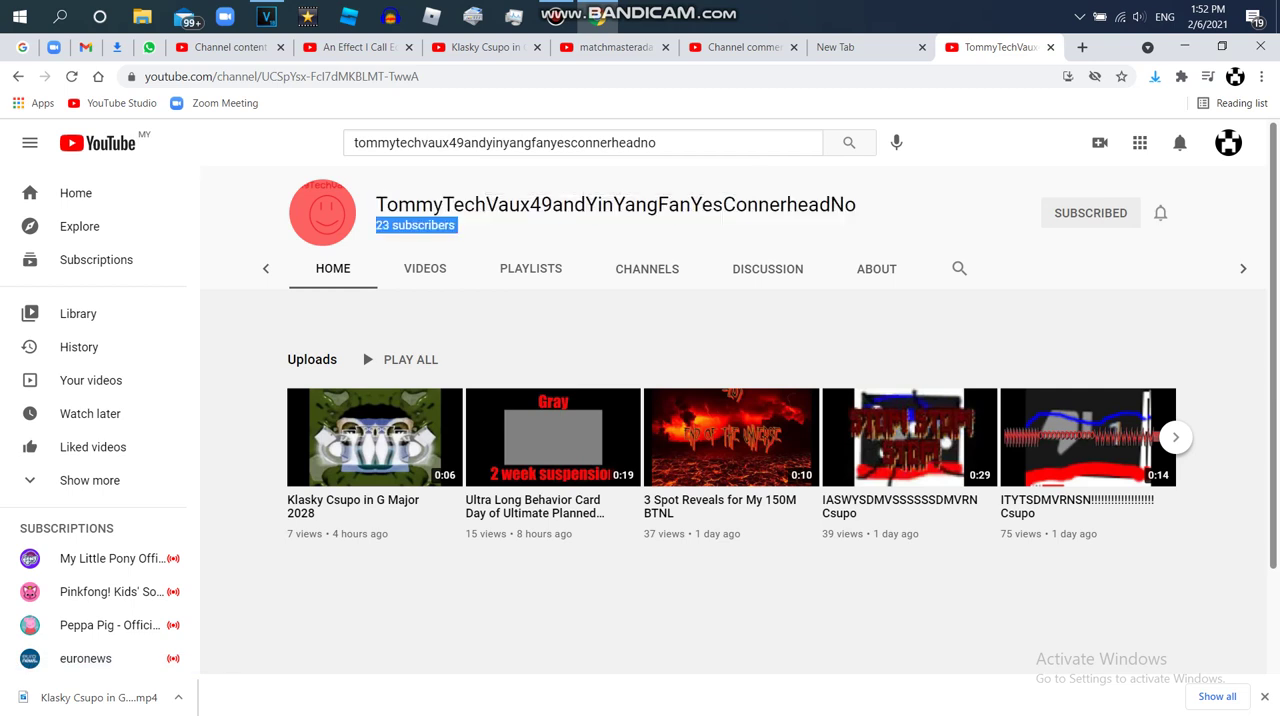
# Open the channel's upload "Klasky Csupo in G Major 2028" and like it
pyautogui.rightClick(822, 202)
pyautogui.click(852, 214)
pyautogui.click(445, 420)
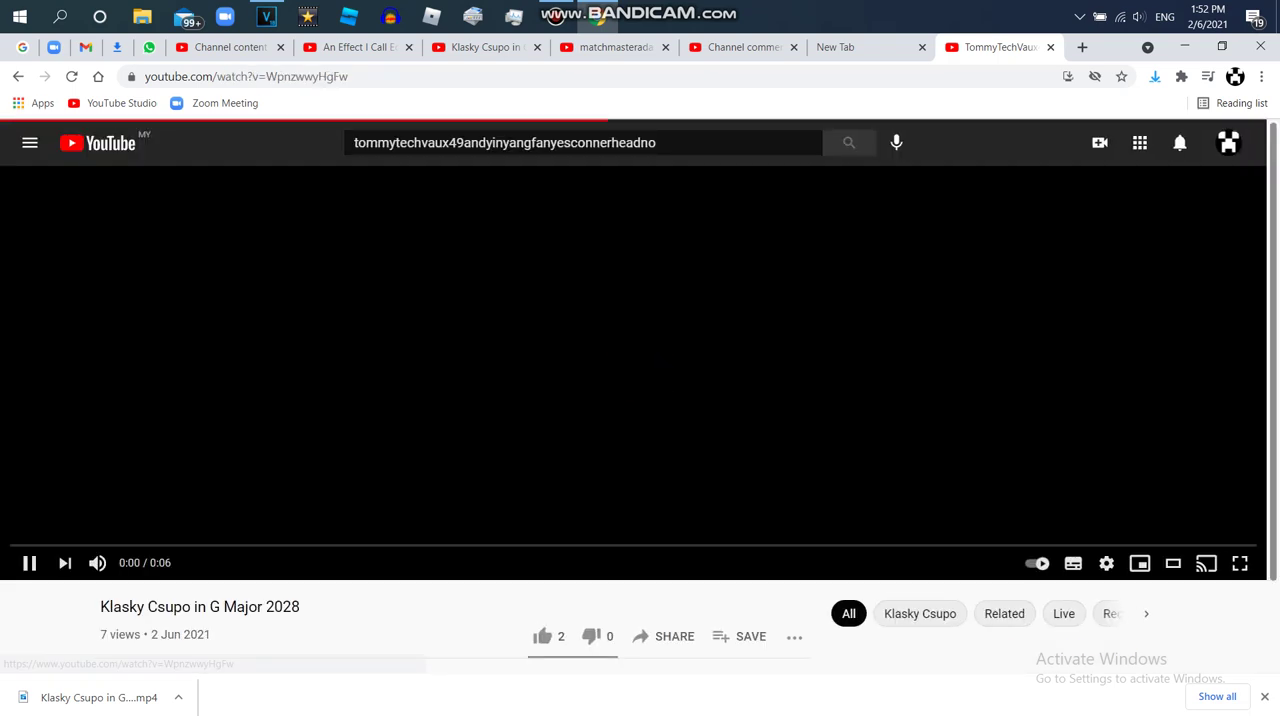
pyautogui.click(541, 636)
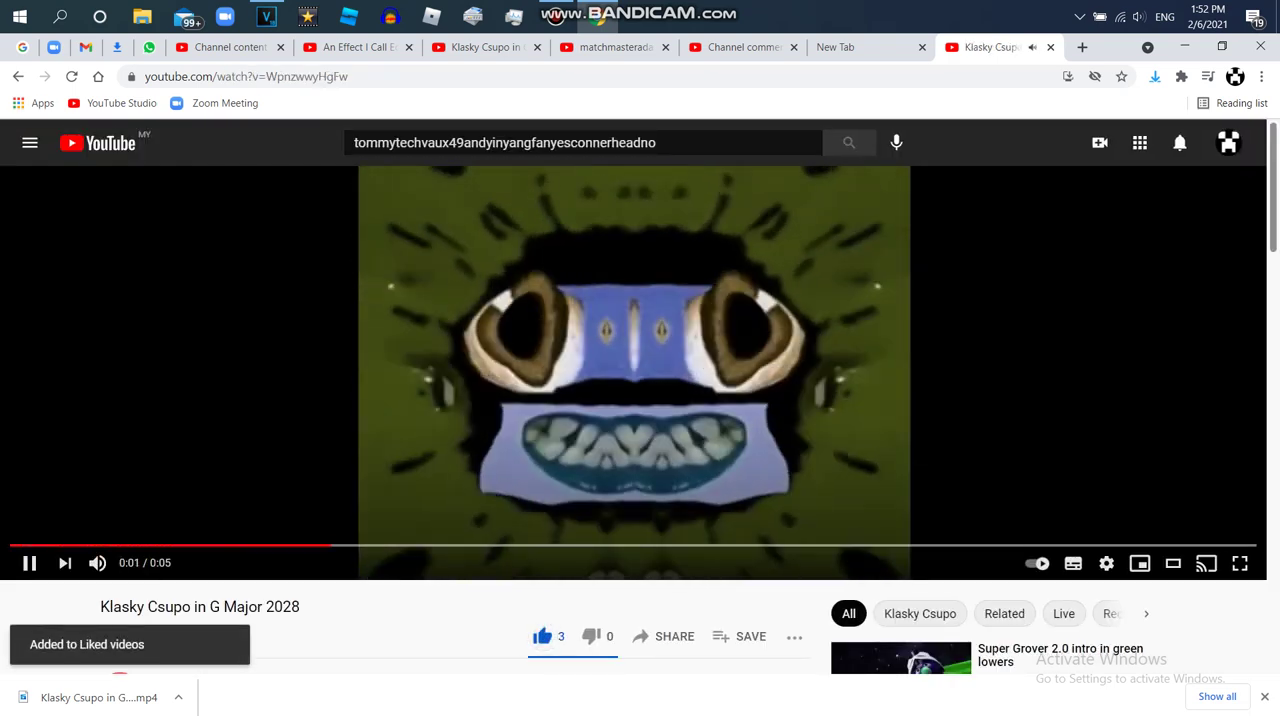
# Search YouTube for "g major 2028", browse the results, and return to the liked video and pause it
pyautogui.scroll(-3, 541, 636)
pyautogui.write('/g major 2028')
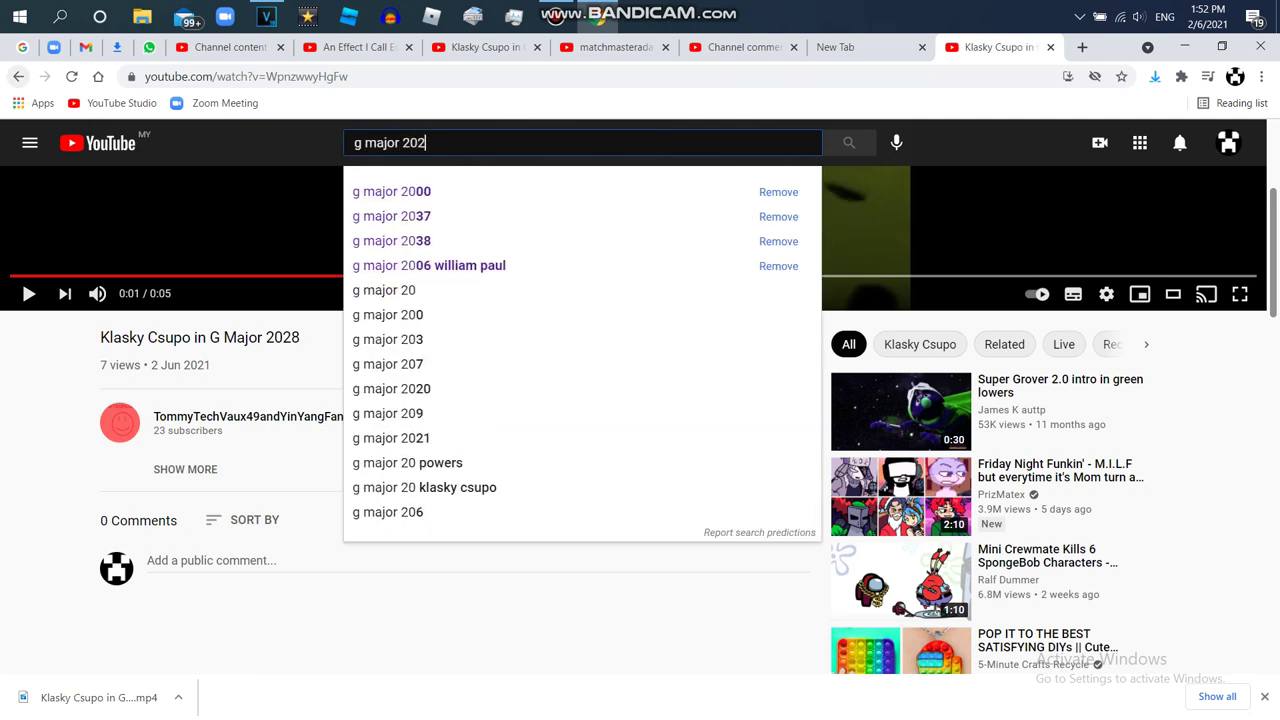
pyautogui.press('Return')
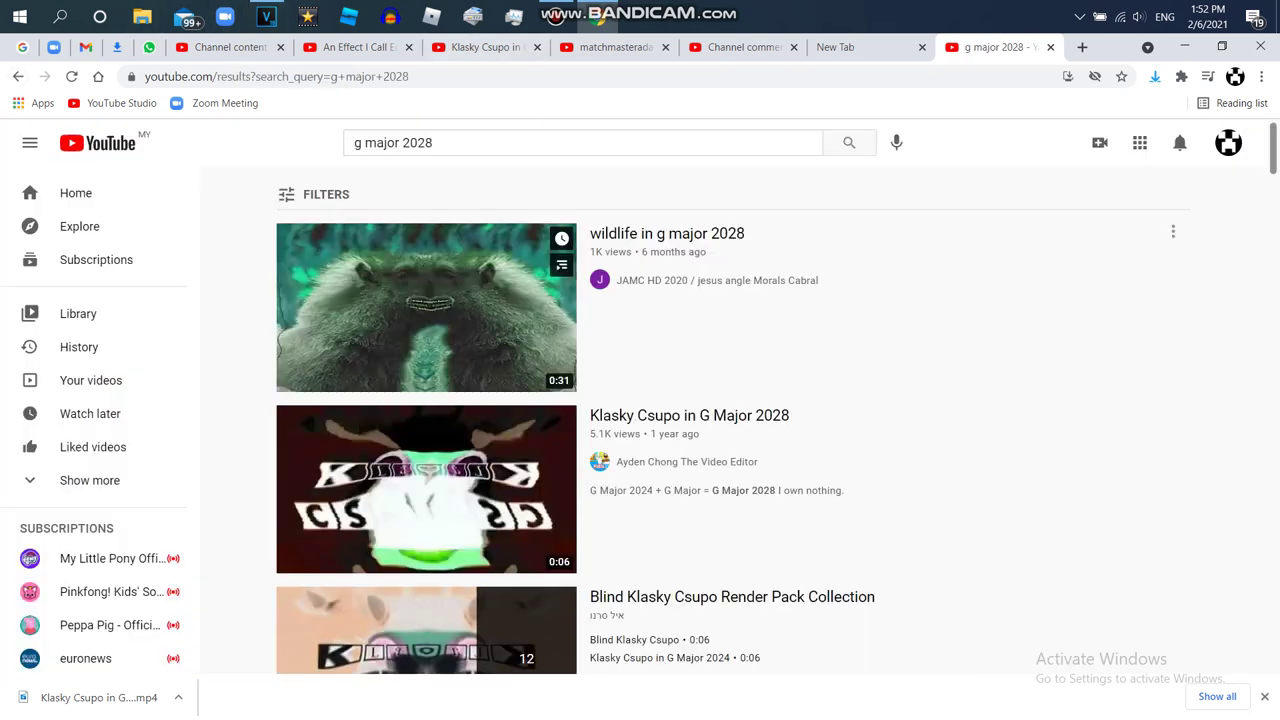
pyautogui.scroll(-3, 640, 420)
pyautogui.scroll(-15, 640, 420)
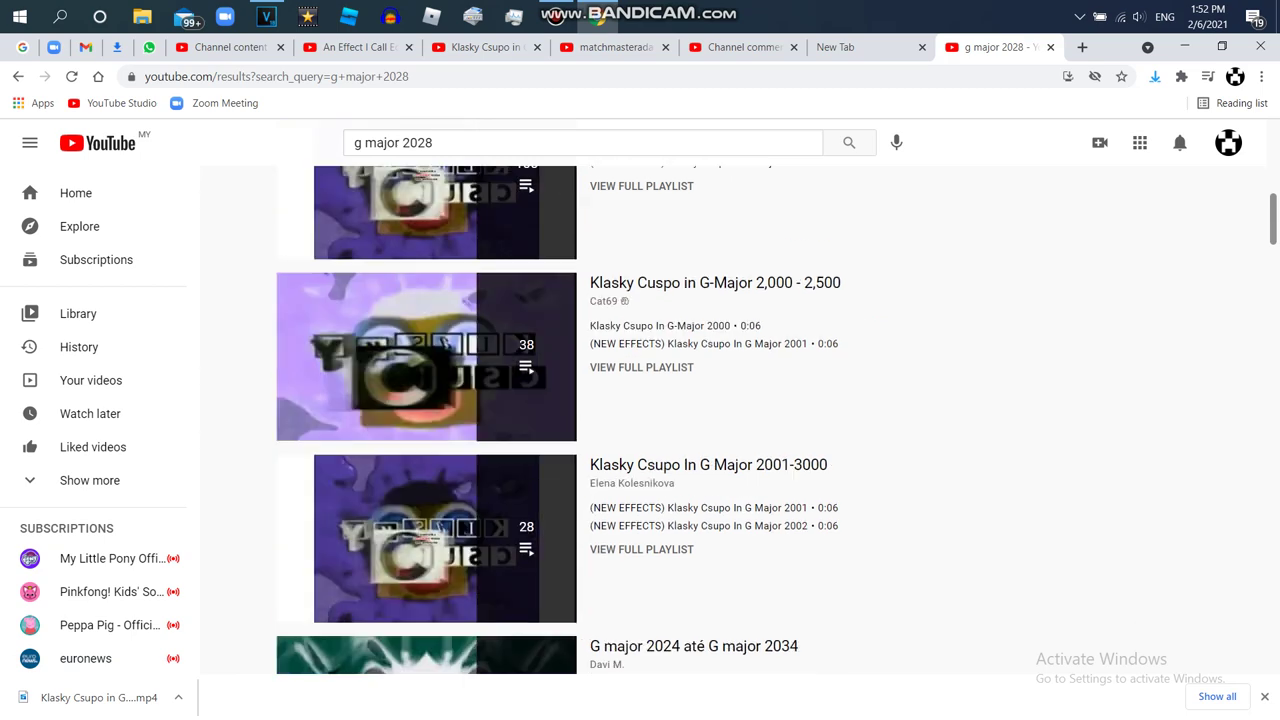
pyautogui.click(18, 76)
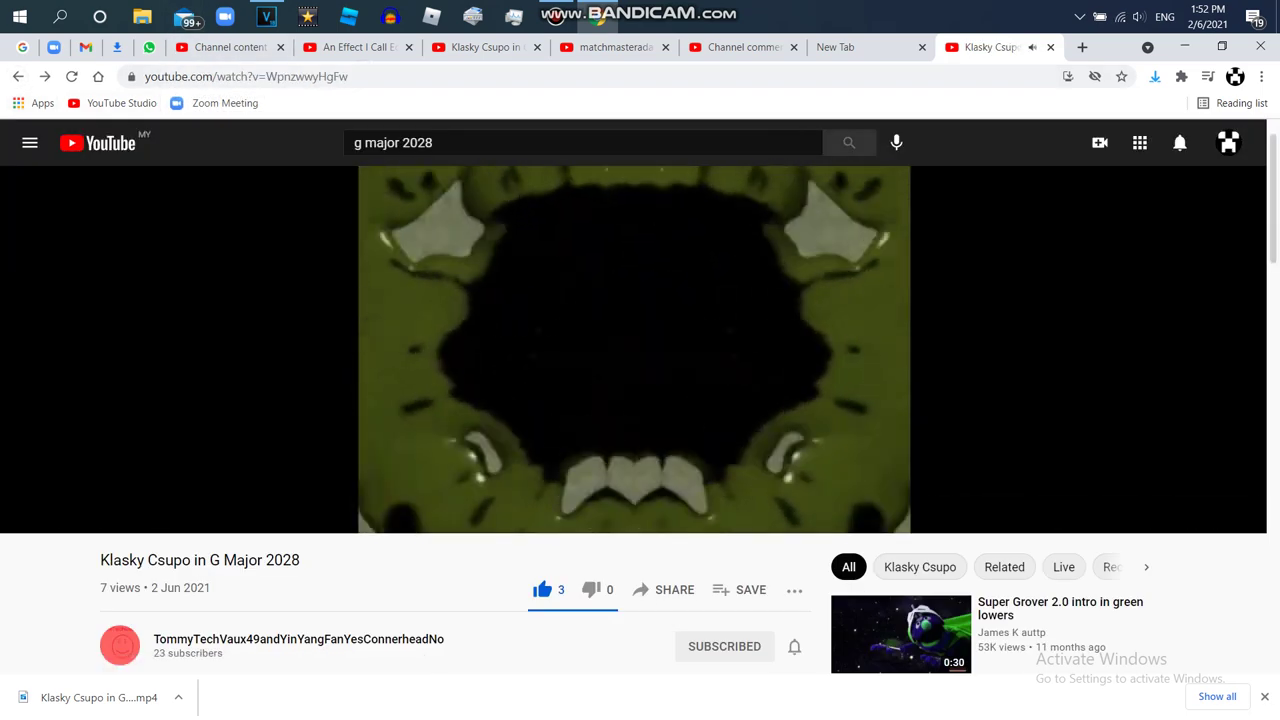
pyautogui.press('space')
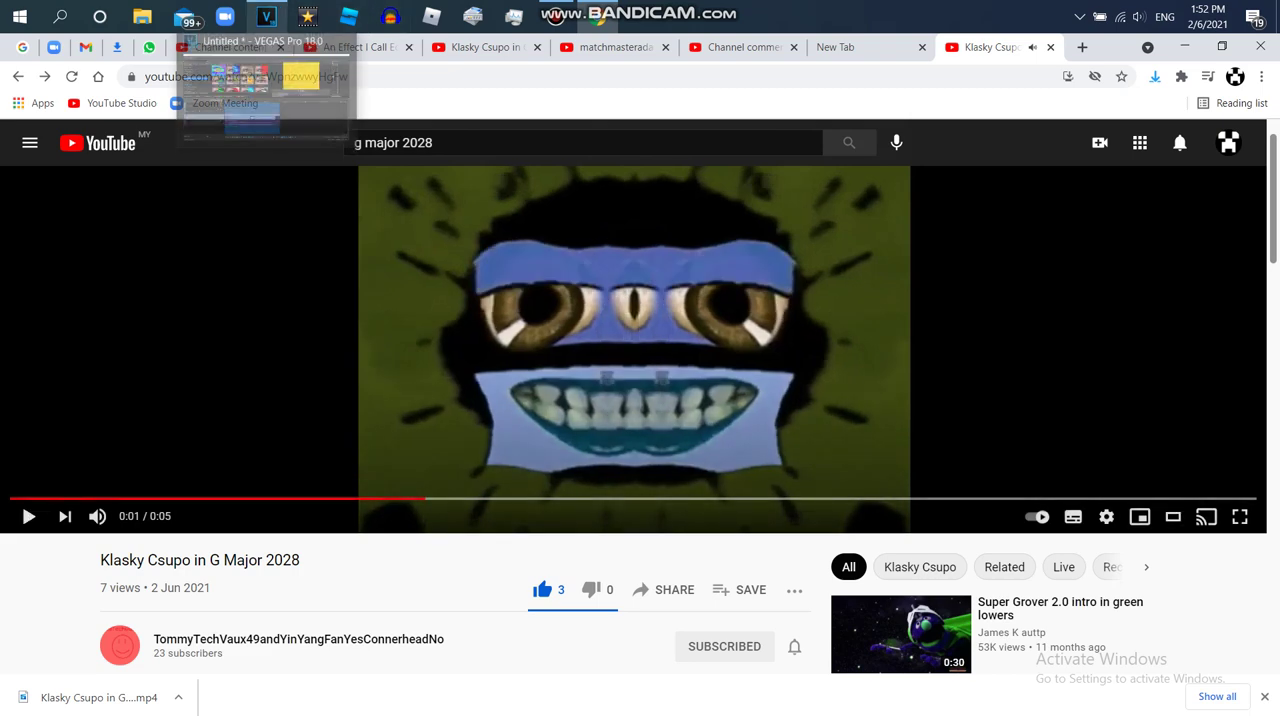
# Switch to VEGAS Pro and delete the Klasky Csupo Robot Logo clip from the timeline
pyautogui.click(266, 17)
pyautogui.rightClick(578, 540)
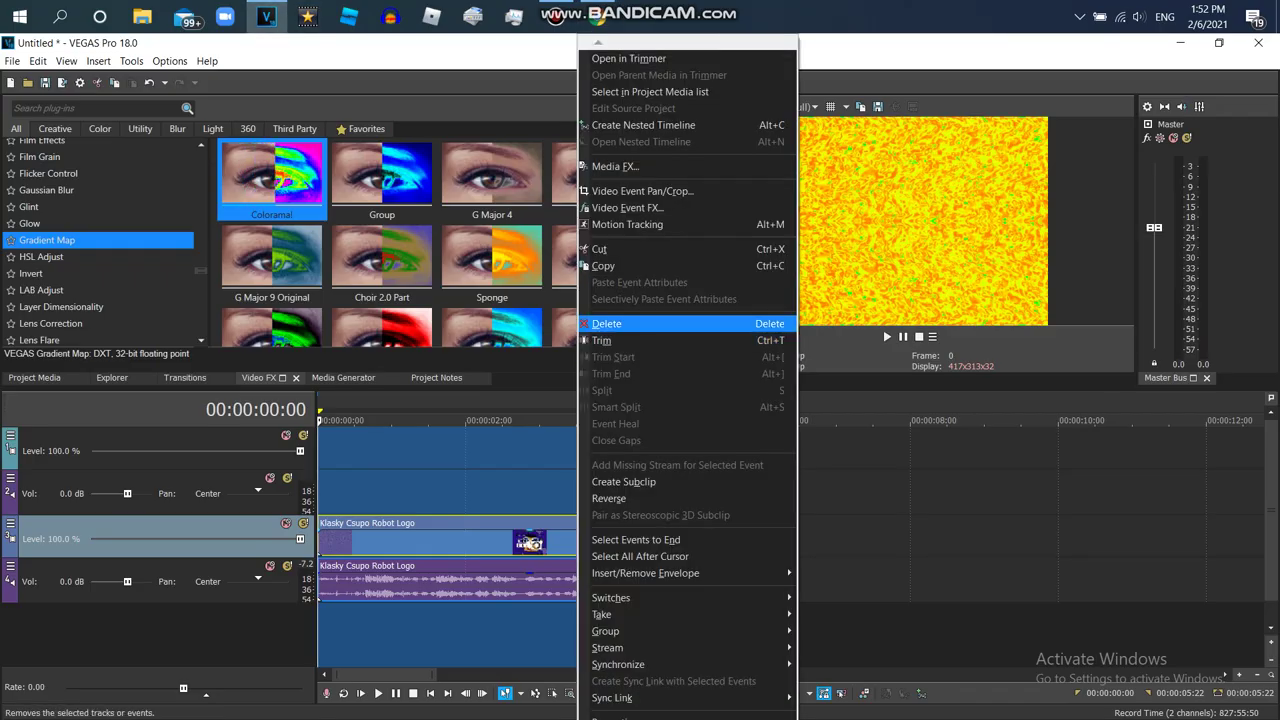
pyautogui.click(606, 323)
# Import "Klasky Csupo in G Major 2783" from the Downloads folder and delete its video track, keeping the audio
pyautogui.hotkey('ctrl', 'o')
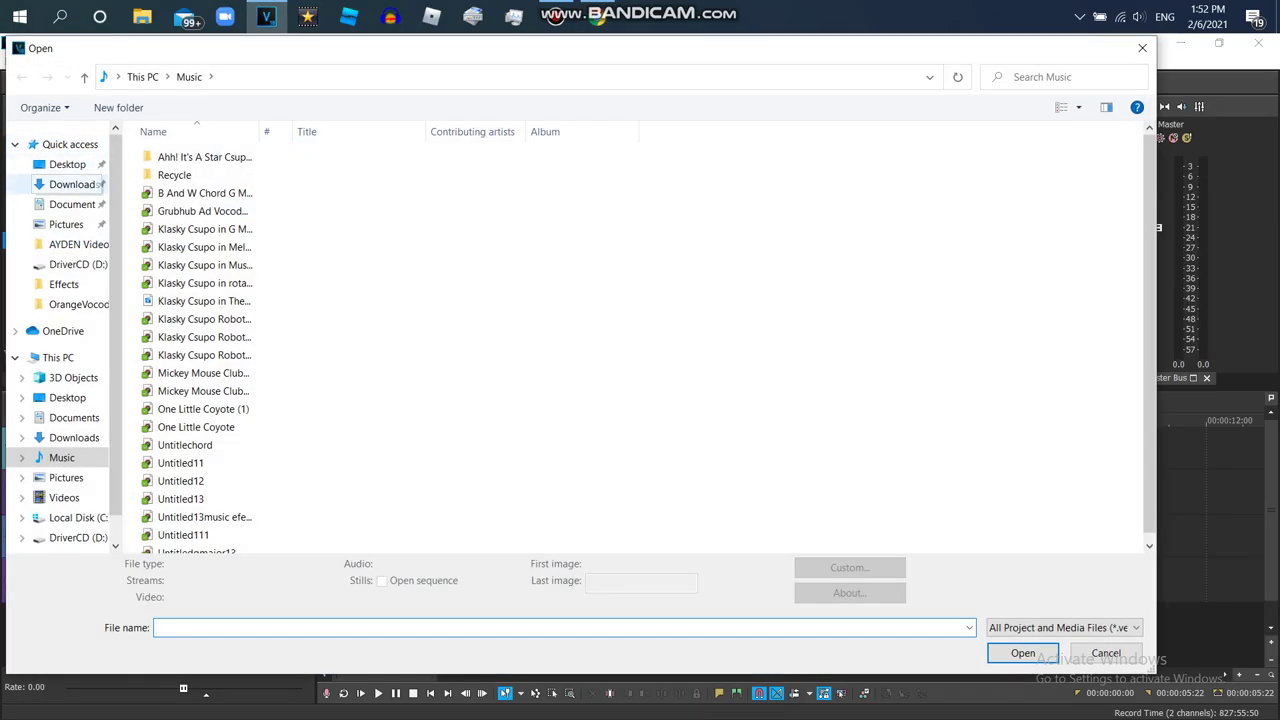
pyautogui.click(72, 185)
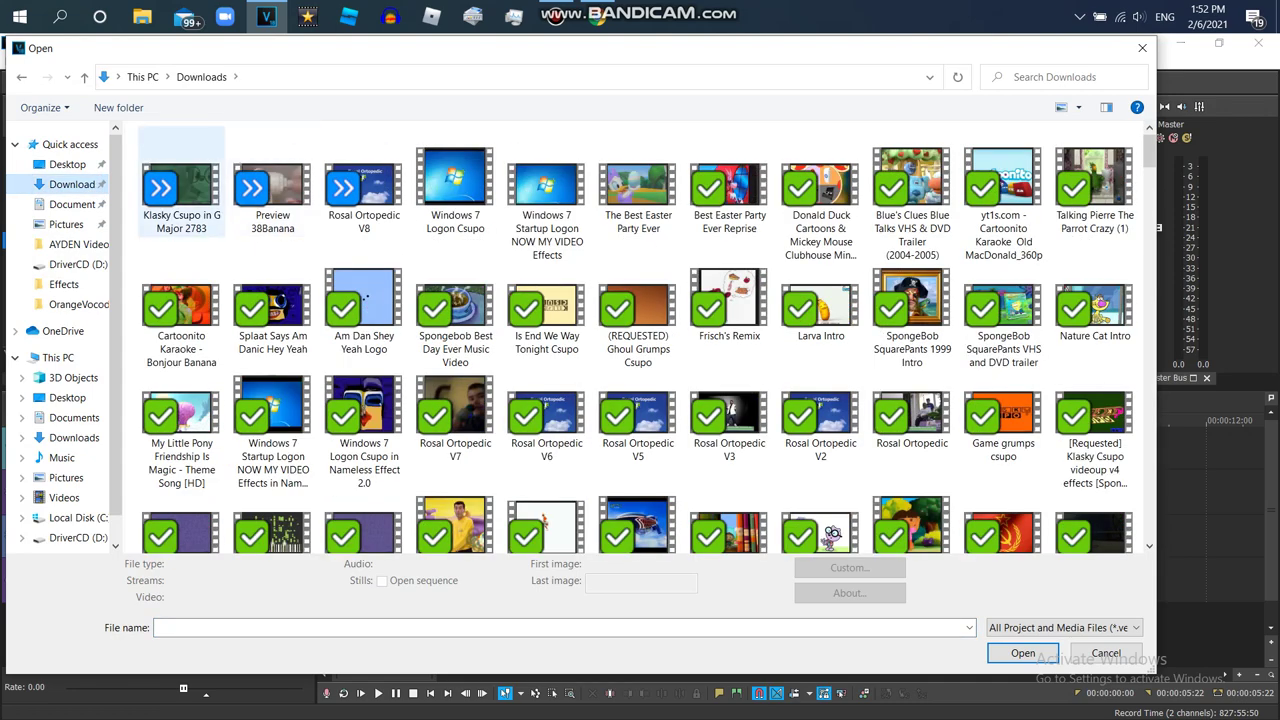
pyautogui.doubleClick(181, 190)
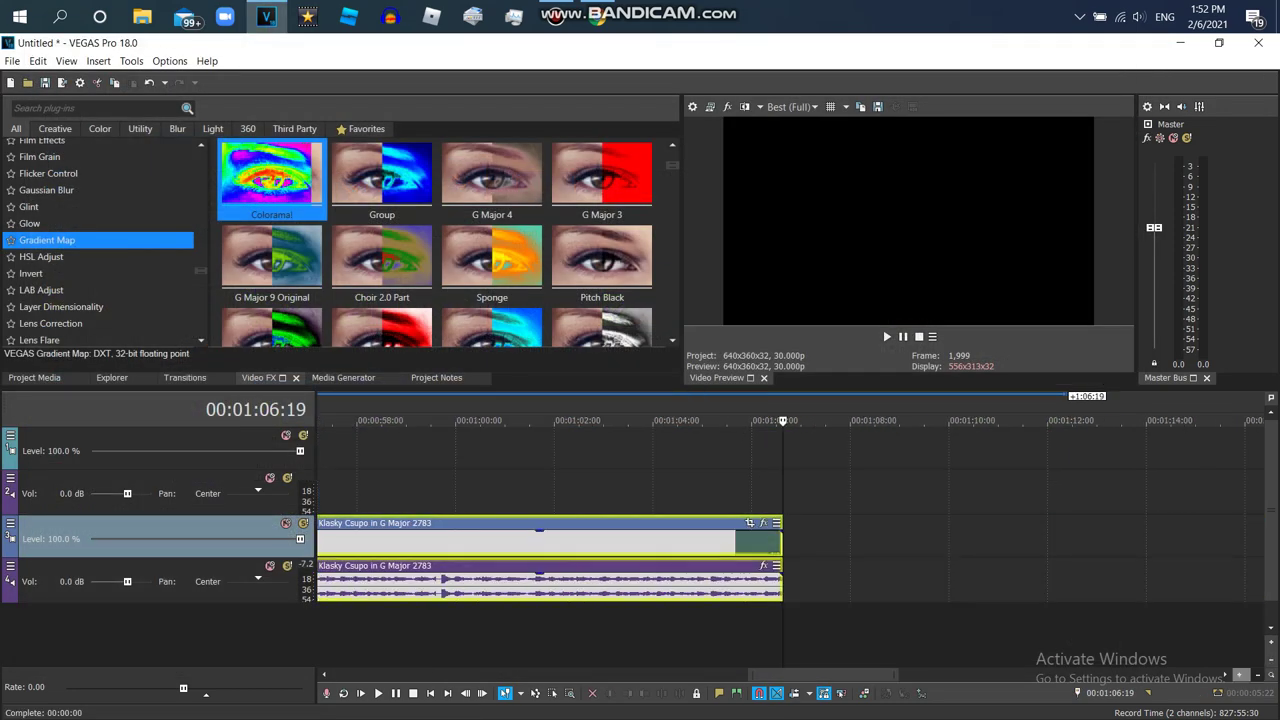
pyautogui.doubleClick(903, 533)
pyautogui.rightClick(903, 533)
pyautogui.click(945, 373)
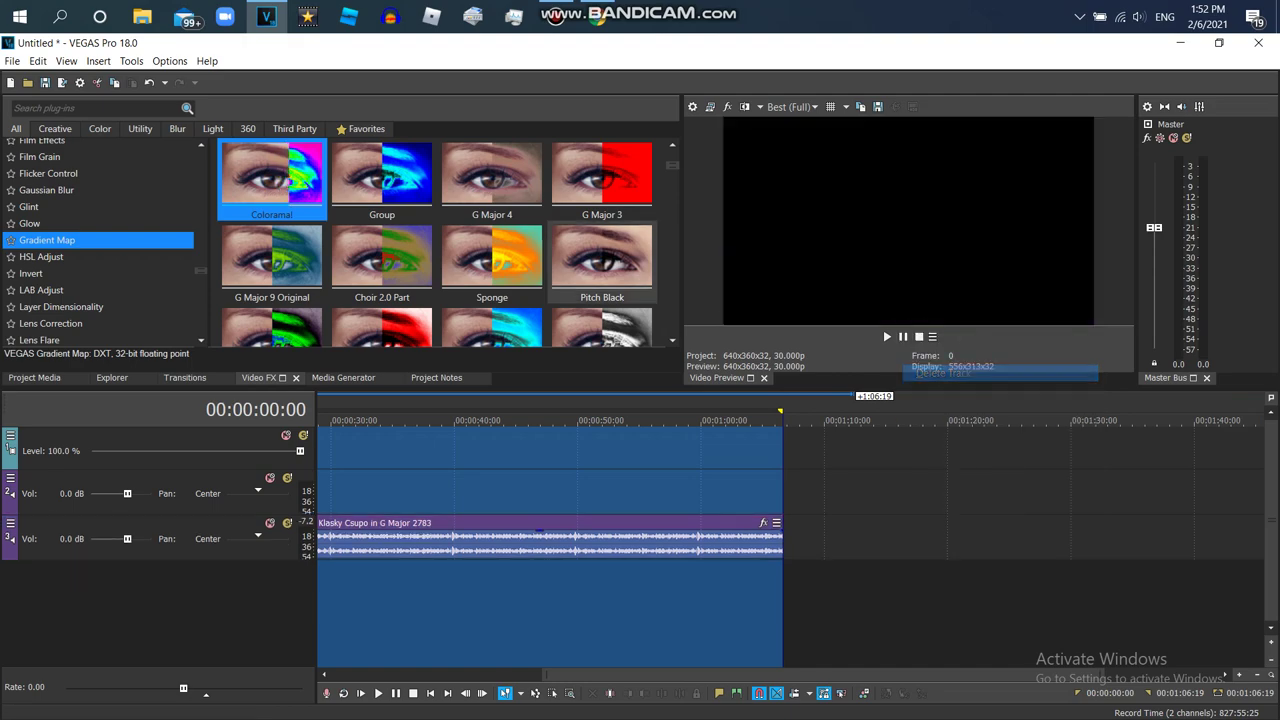
pyautogui.click(28, 82)
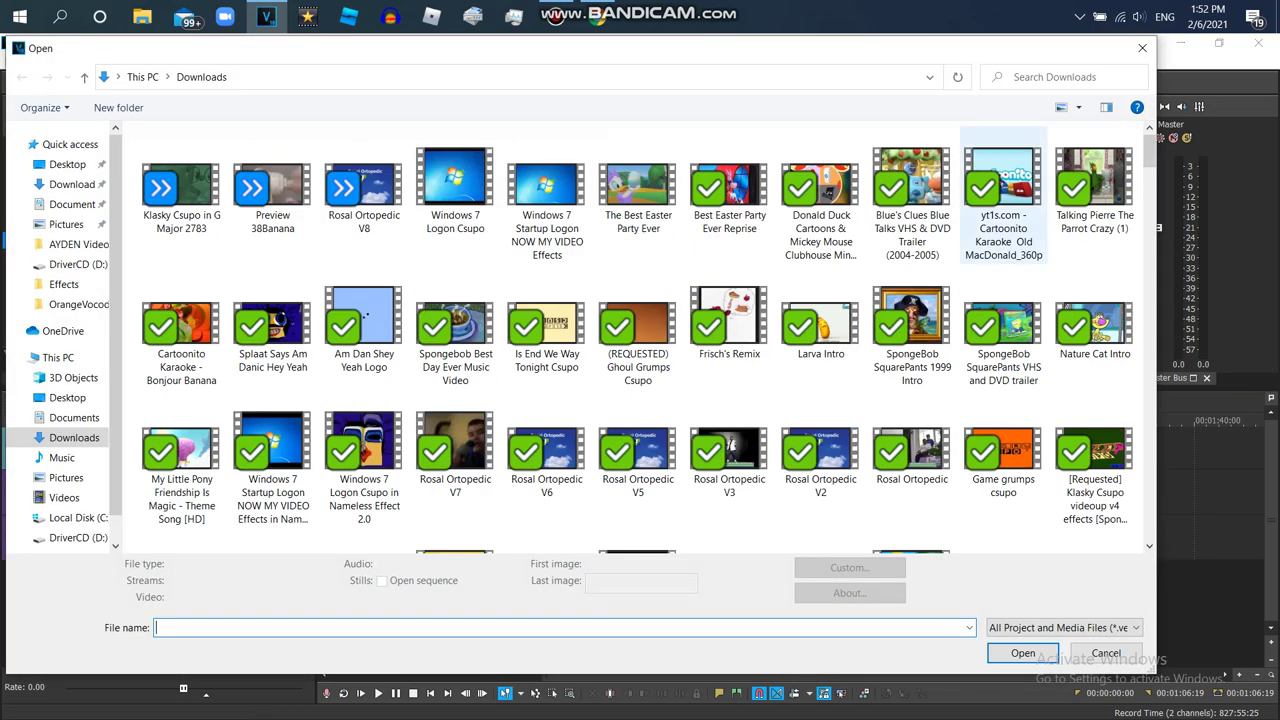
pyautogui.click(1142, 48)
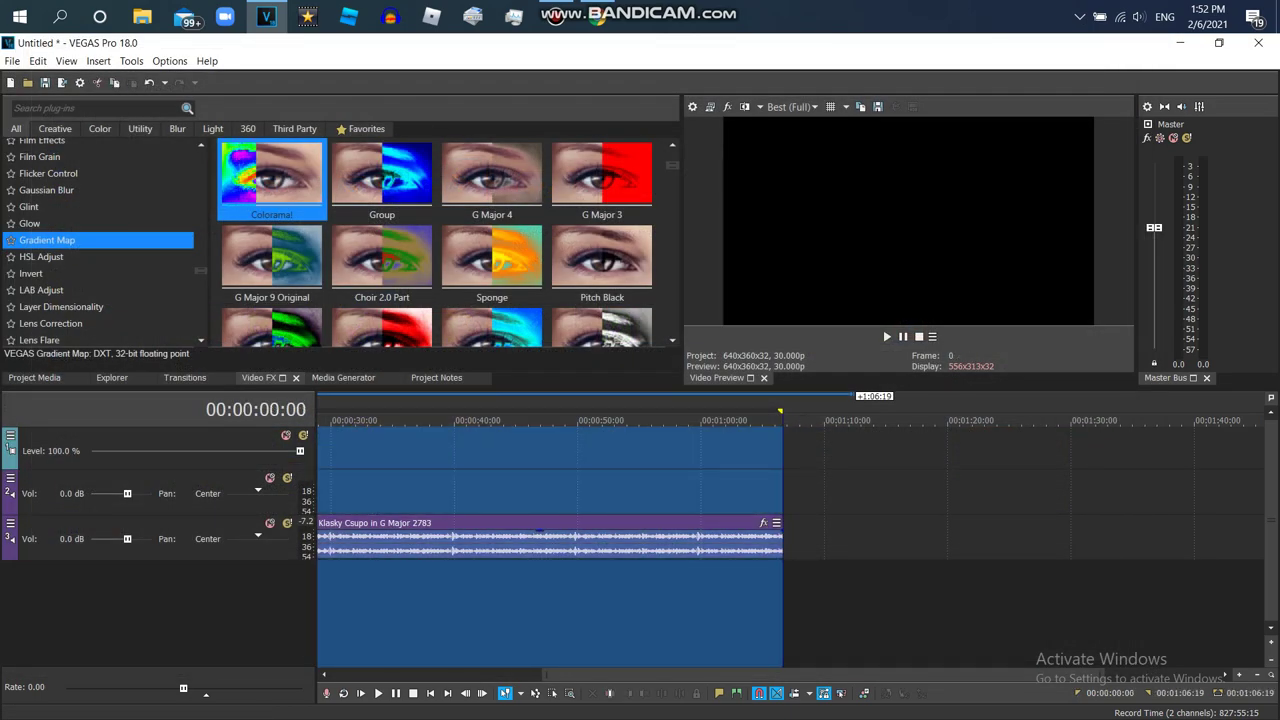
# Play through the G Major 2783 audio, split it at 00:00:09:29 and delete everything after that point
pyautogui.scroll(3, 790, 545)
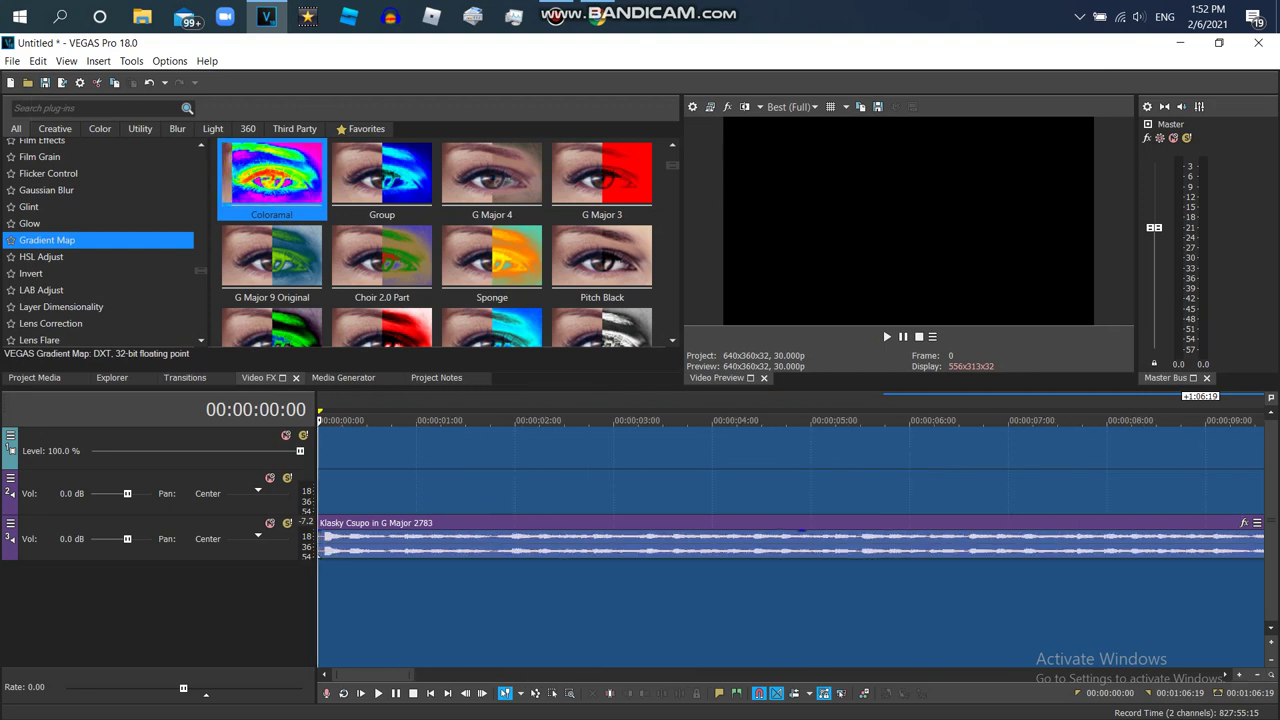
pyautogui.press('space')
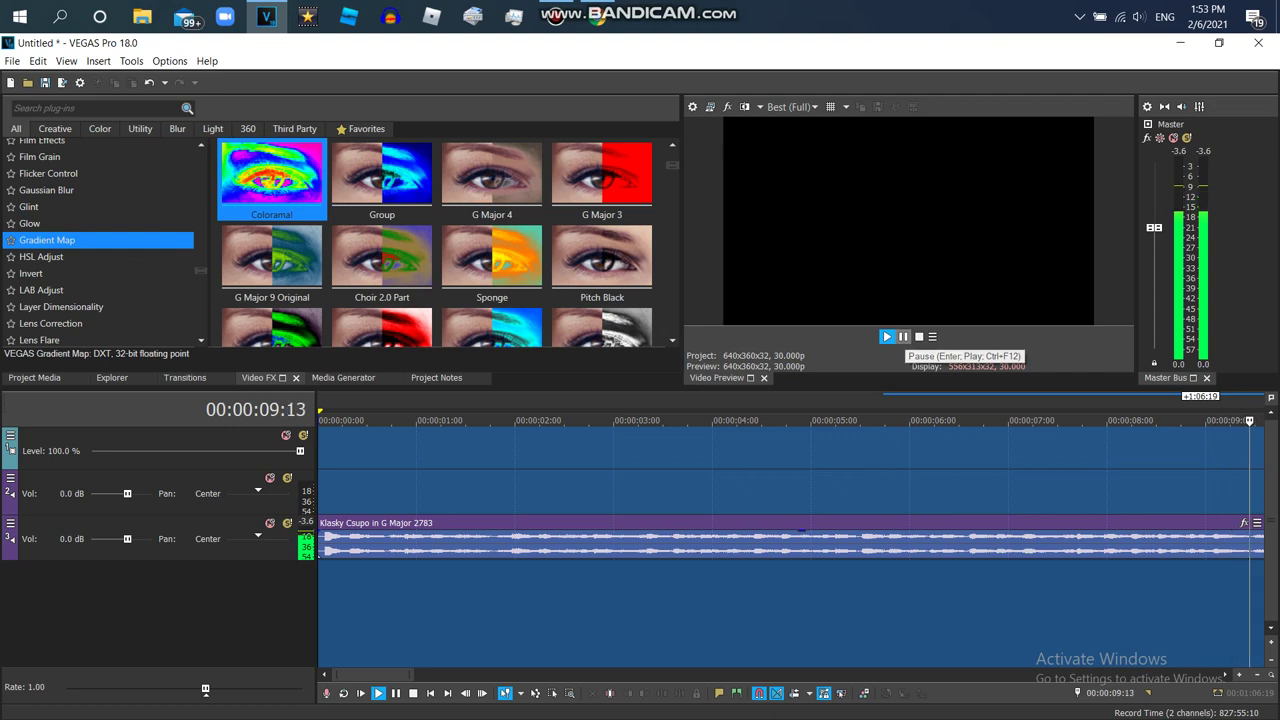
pyautogui.click(903, 337)
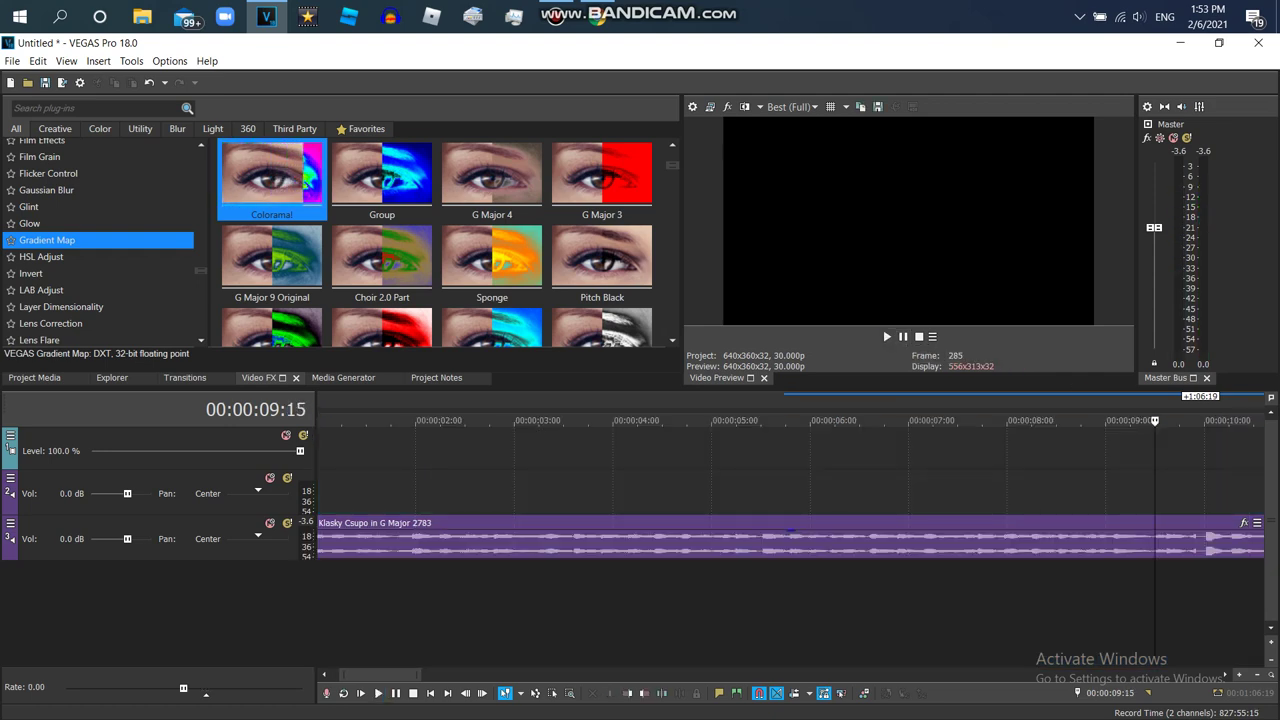
pyautogui.click(903, 337)
pyautogui.click(903, 337)
pyautogui.click(903, 337)
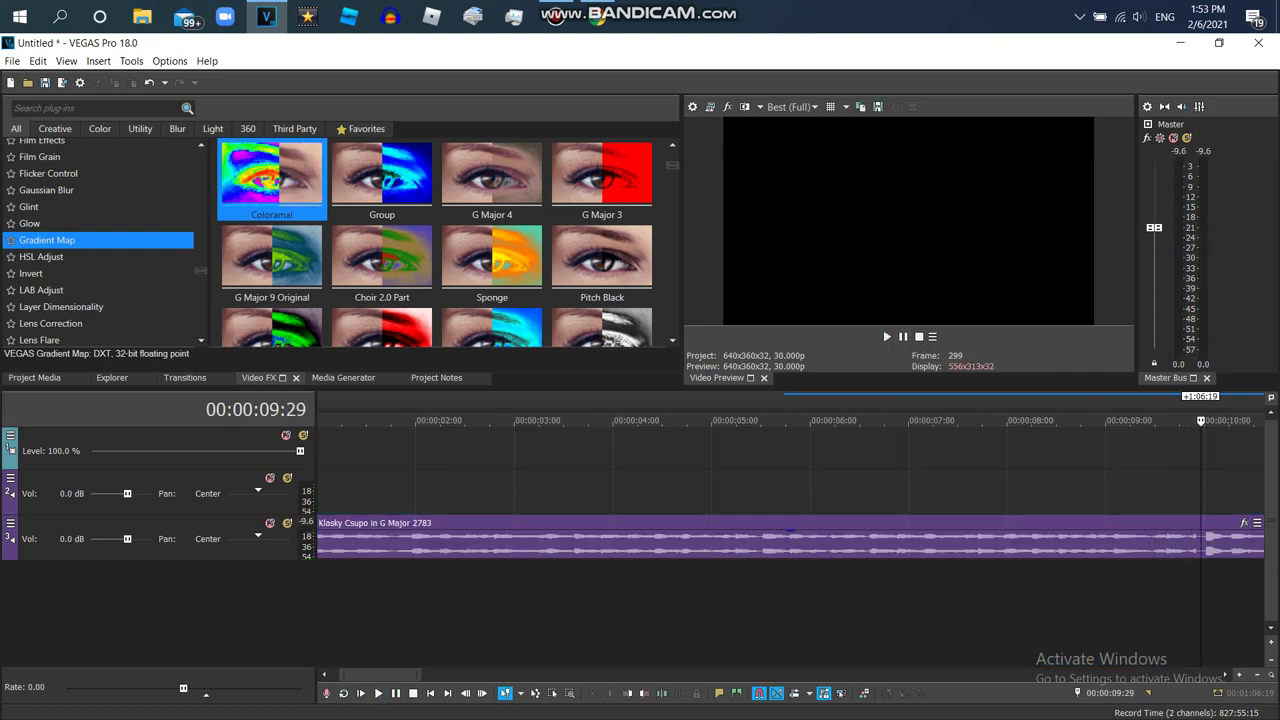
pyautogui.click(1199, 545)
pyautogui.rightClick(923, 543)
pyautogui.click(975, 411)
pyautogui.rightClick(1228, 543)
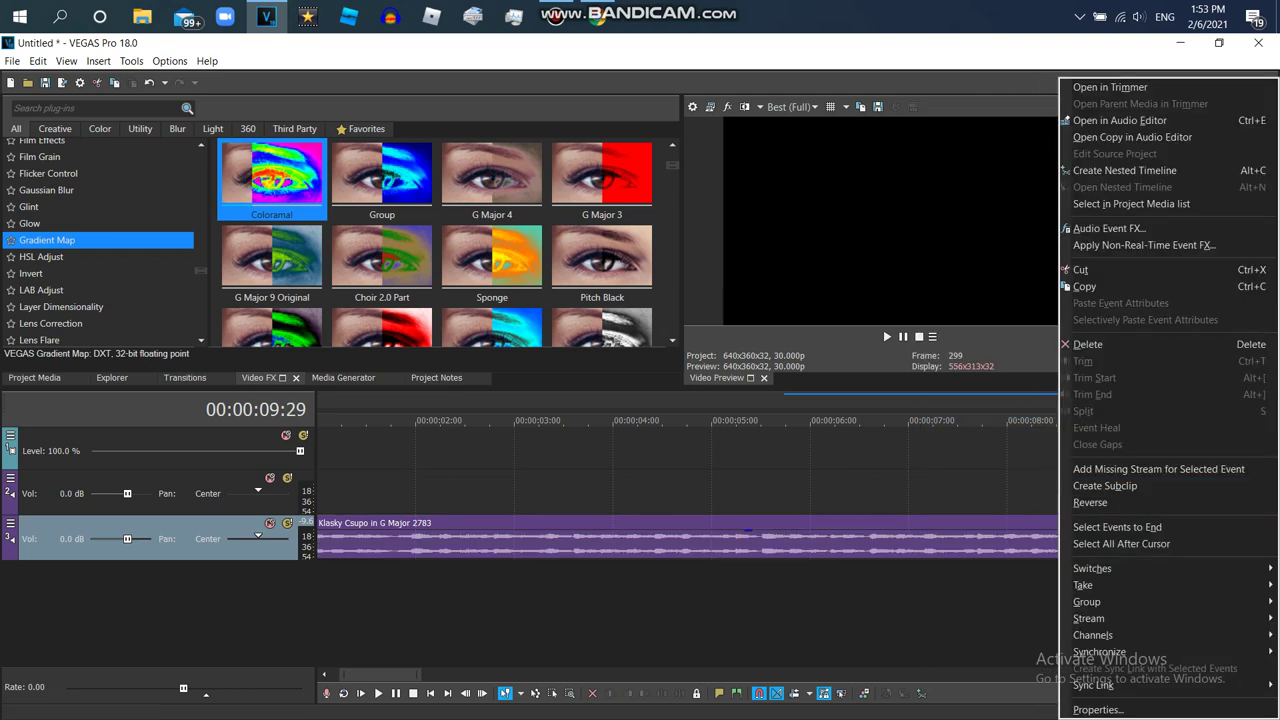
pyautogui.click(1088, 344)
# Add a white solid color clip to the video track and fit it to the length of the audio
pyautogui.click(343, 378)
pyautogui.moveTo(236, 158); pyautogui.dragTo(522, 445)
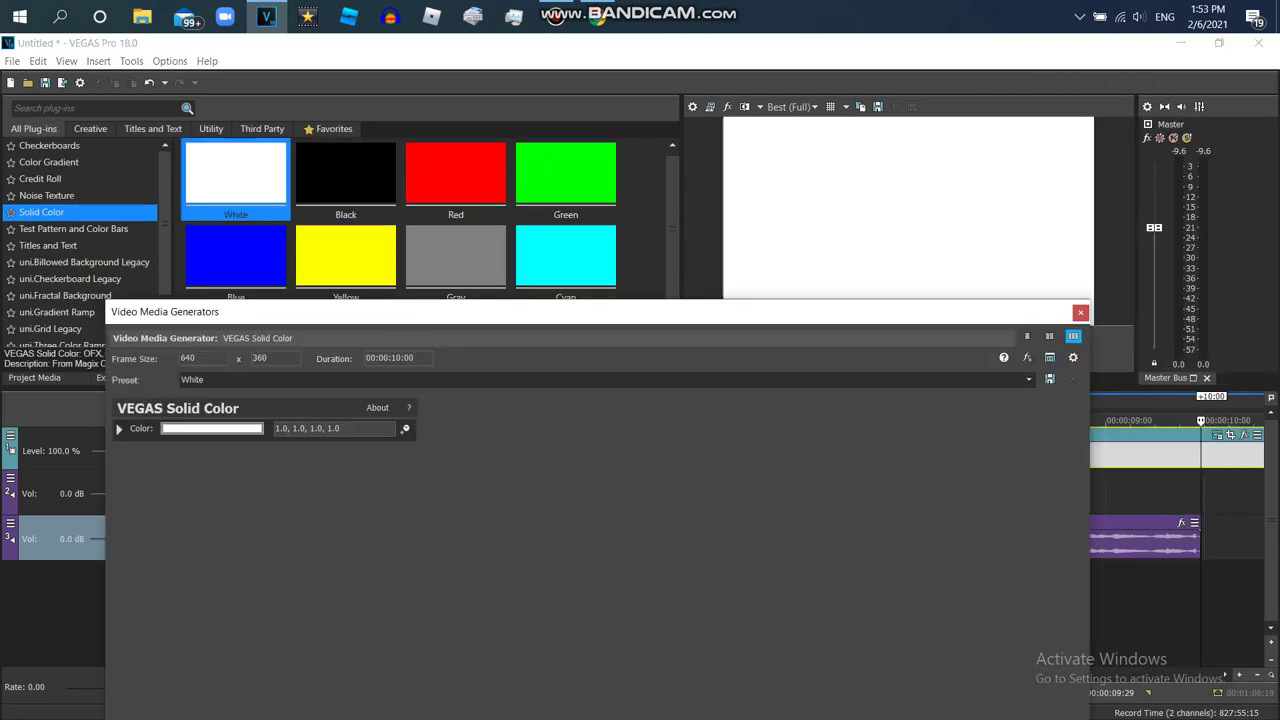
pyautogui.click(1080, 313)
pyautogui.moveTo(1050, 453); pyautogui.dragTo(746, 453)
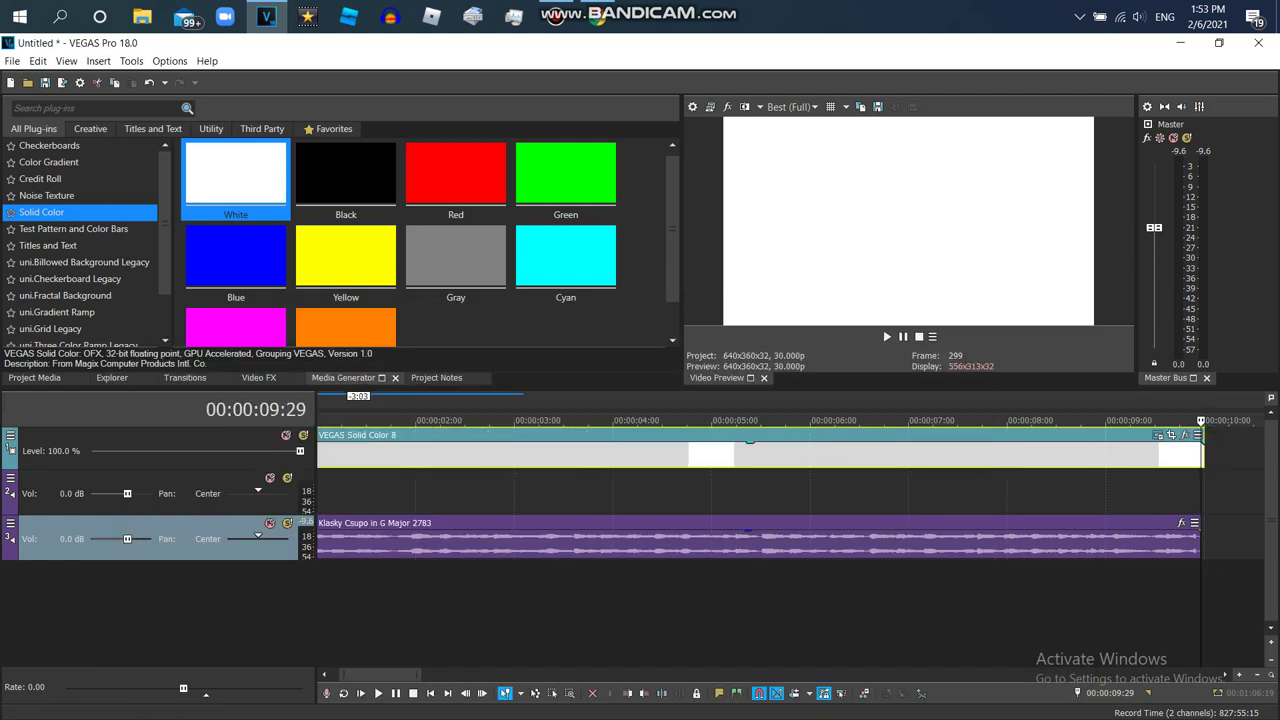
pyautogui.moveTo(1204, 453); pyautogui.dragTo(1200, 453)
pyautogui.doubleClick(1138, 453)
# Render the selection as Windows Media Video V11 with the 4.8 Mbps HD 720-24p template, appending "'s Rainbow Vocoder Audio" to the file name
pyautogui.click(12, 61)
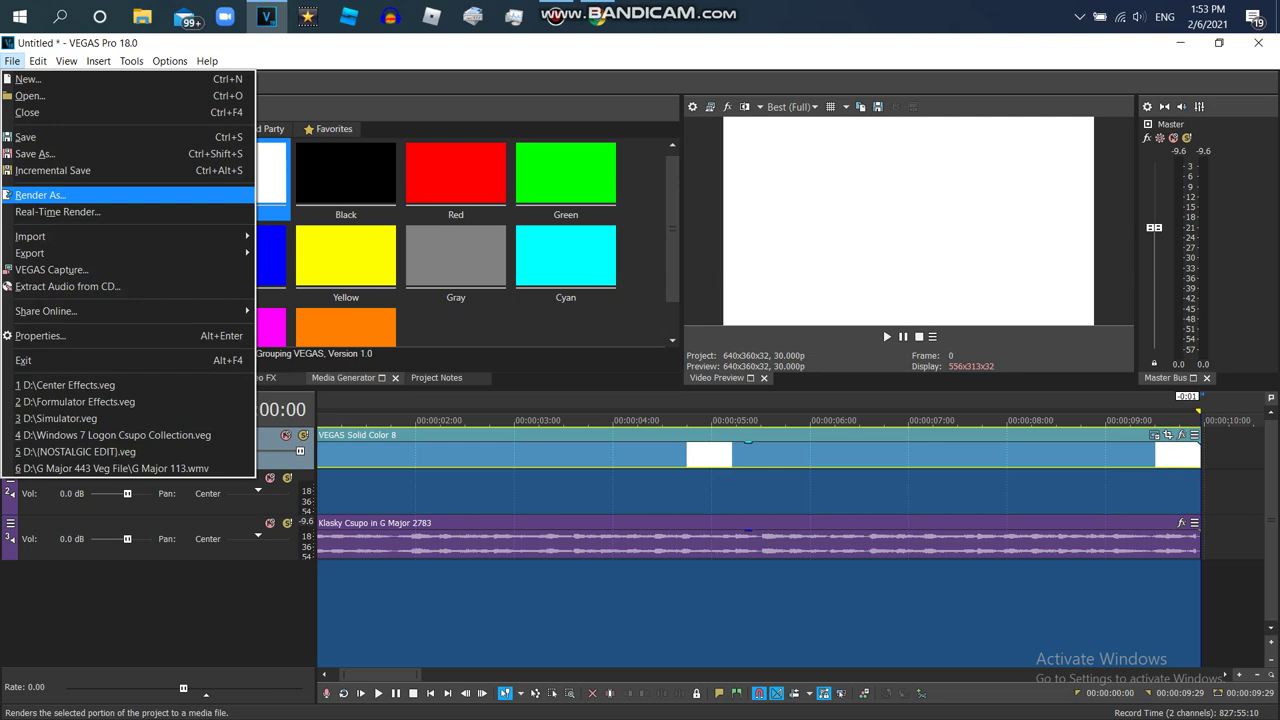
pyautogui.click(42, 194)
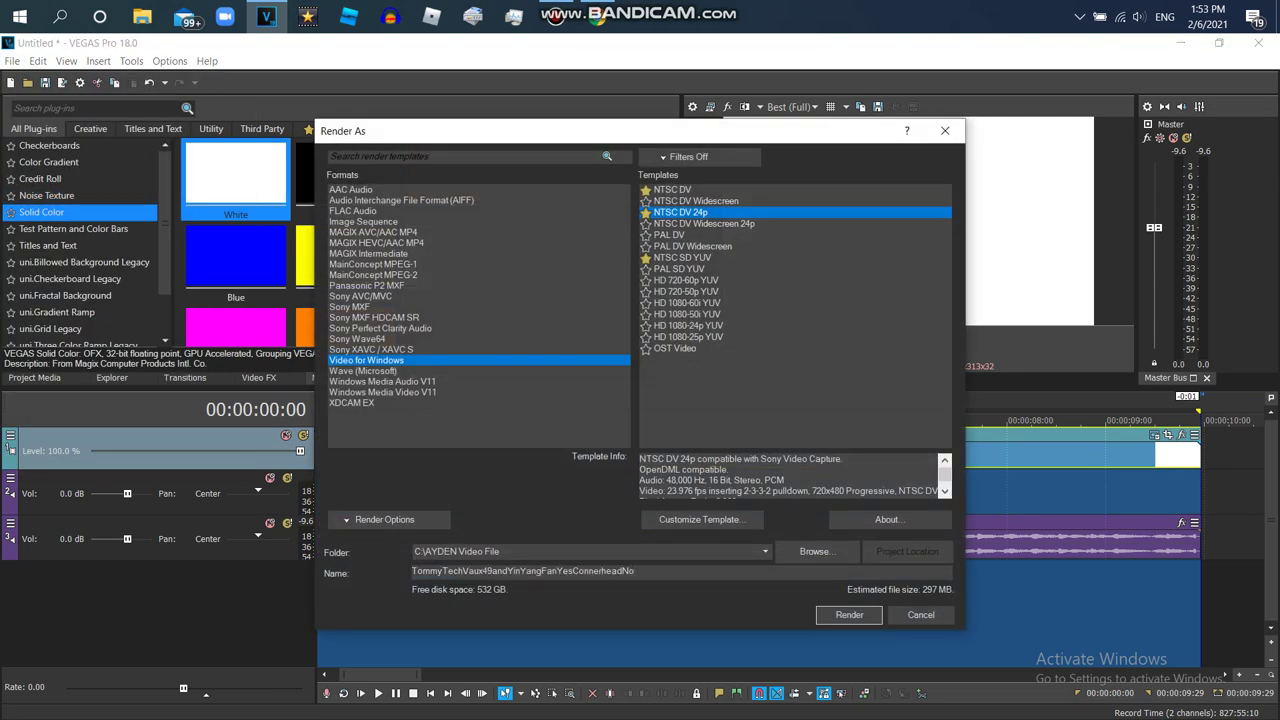
pyautogui.hotkey('shift', "'")
pyautogui.write('s Rainbow Vocoder Audio')
pyautogui.click(383, 392)
pyautogui.click(707, 212)
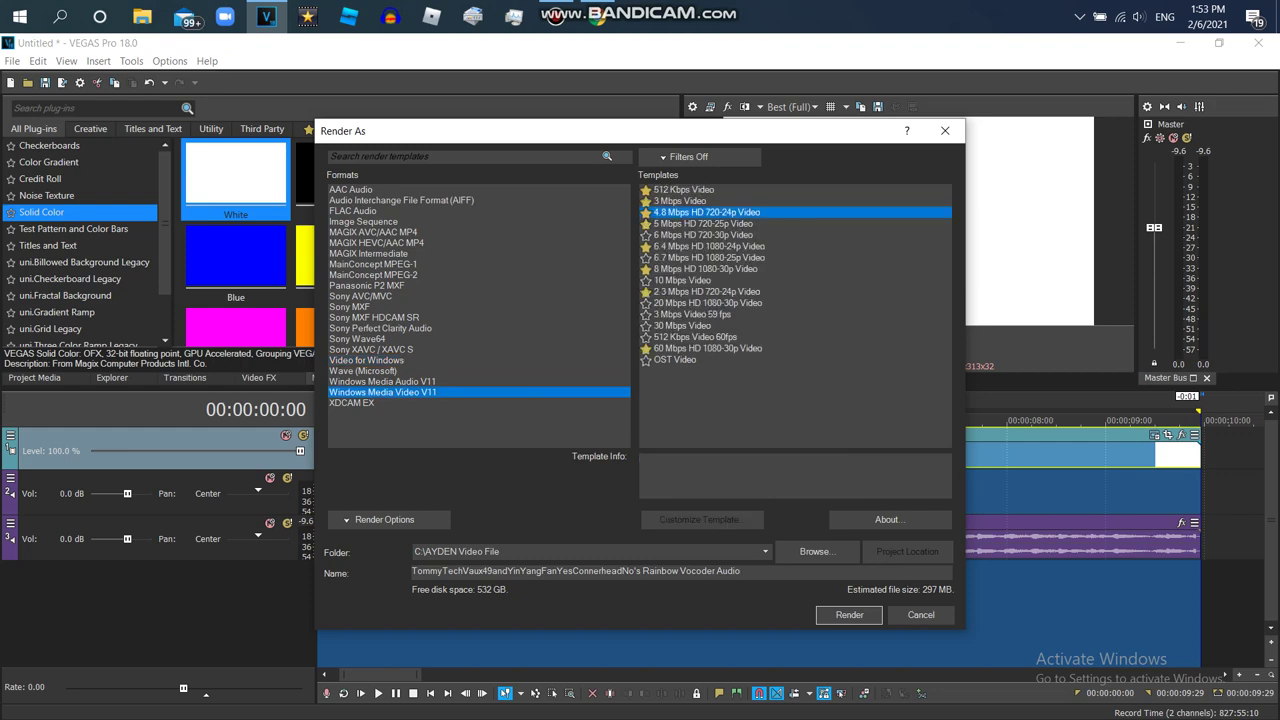
pyautogui.click(849, 615)
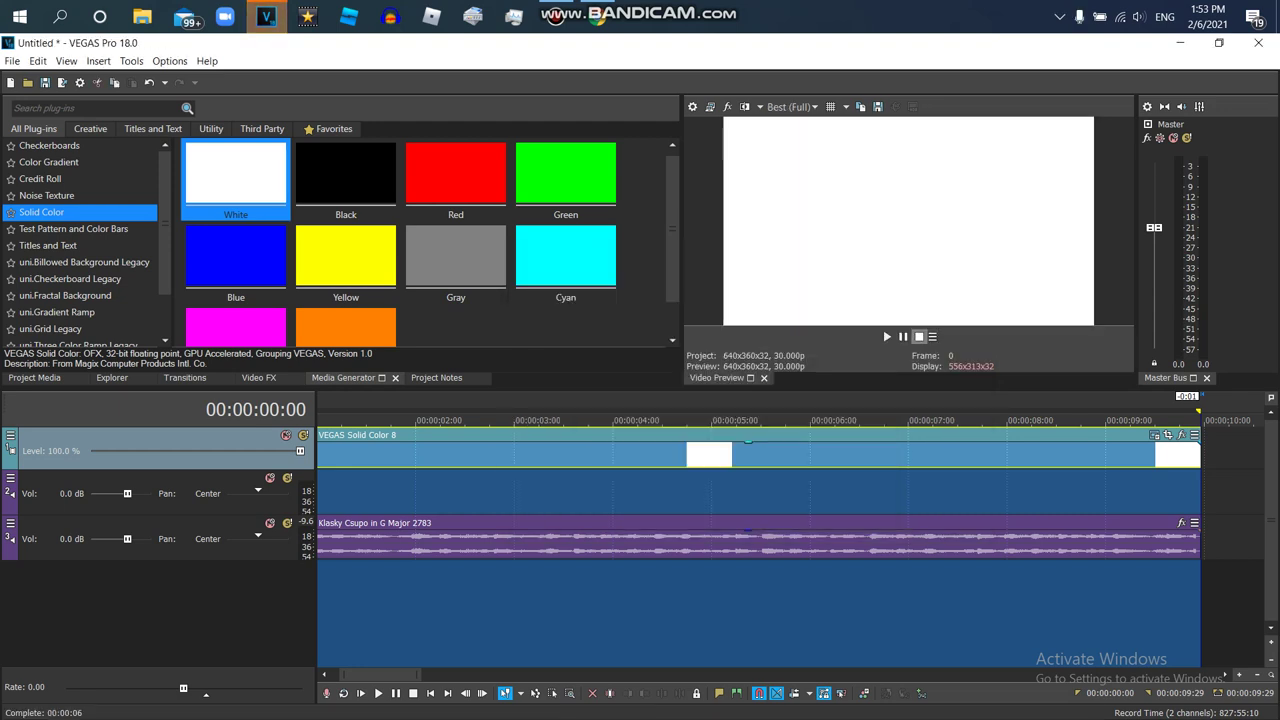
# Play the timeline and delete the white solid color clip from the video track
pyautogui.press('space')
pyautogui.scroll(-1, 755, 548)
pyautogui.scroll(-2, 723, 453)
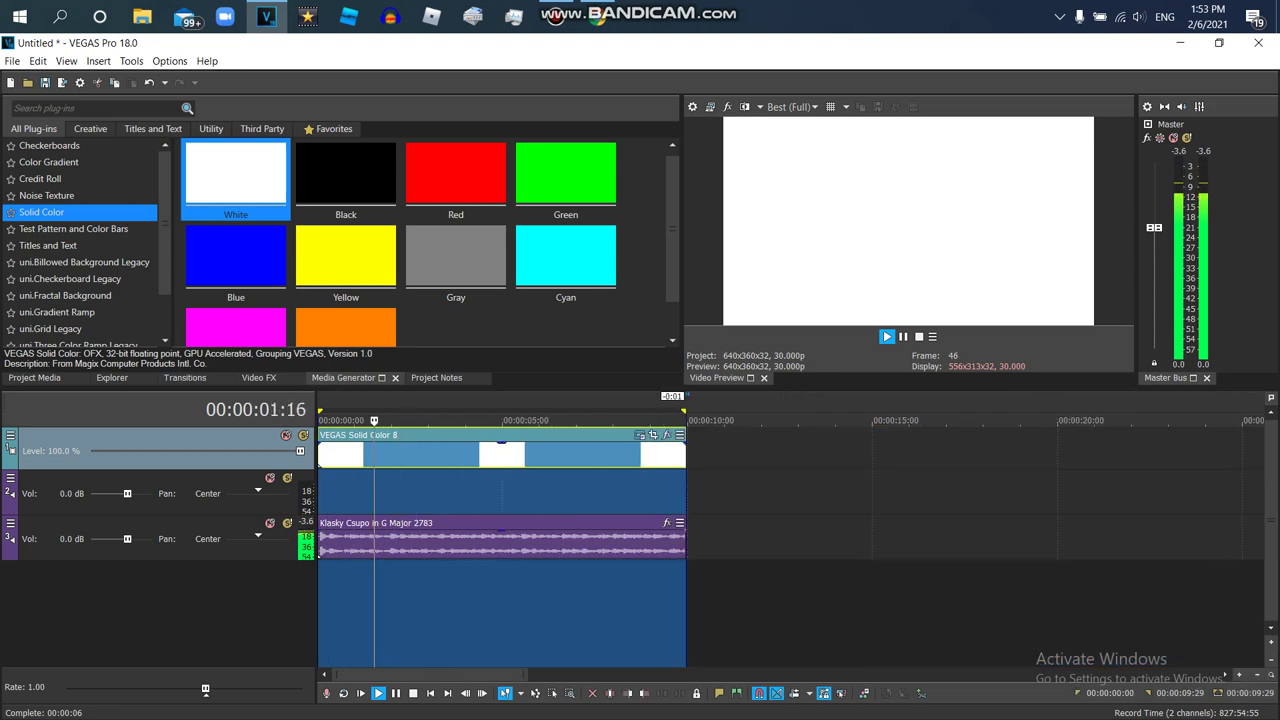
pyautogui.rightClick(723, 453)
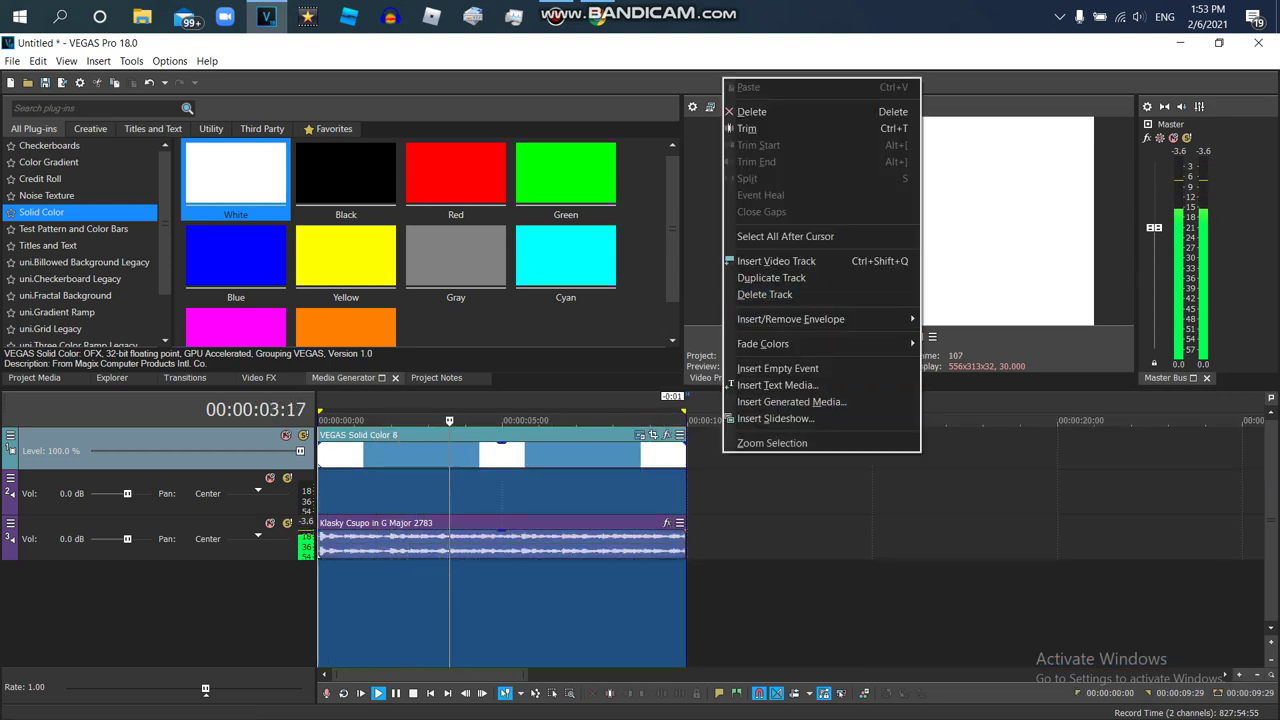
pyautogui.click(586, 454)
pyautogui.click(586, 454)
pyautogui.rightClick(586, 454)
pyautogui.click(614, 377)
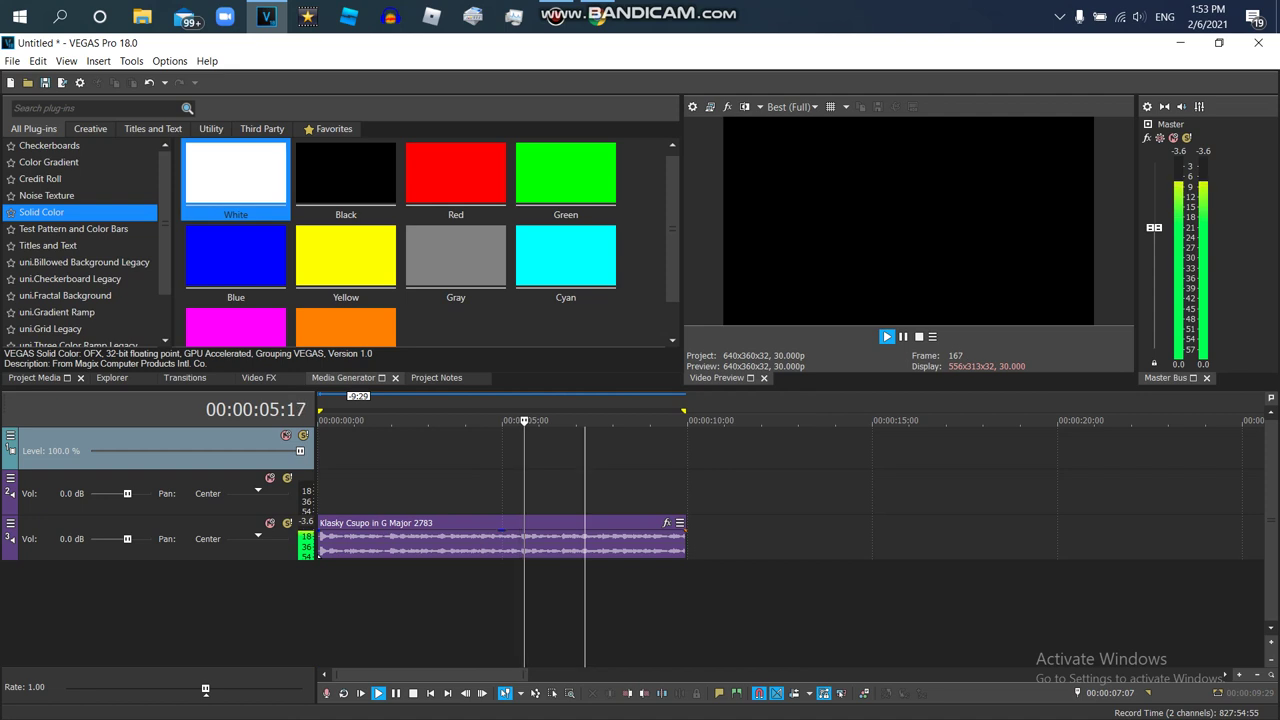
# Place Klasky Csupo Robot Logo.mp4 from the project media at the timeline start and trim the G Major 2783 audio to its length
pyautogui.click(35, 377)
pyautogui.moveTo(331, 150); pyautogui.dragTo(324, 452)
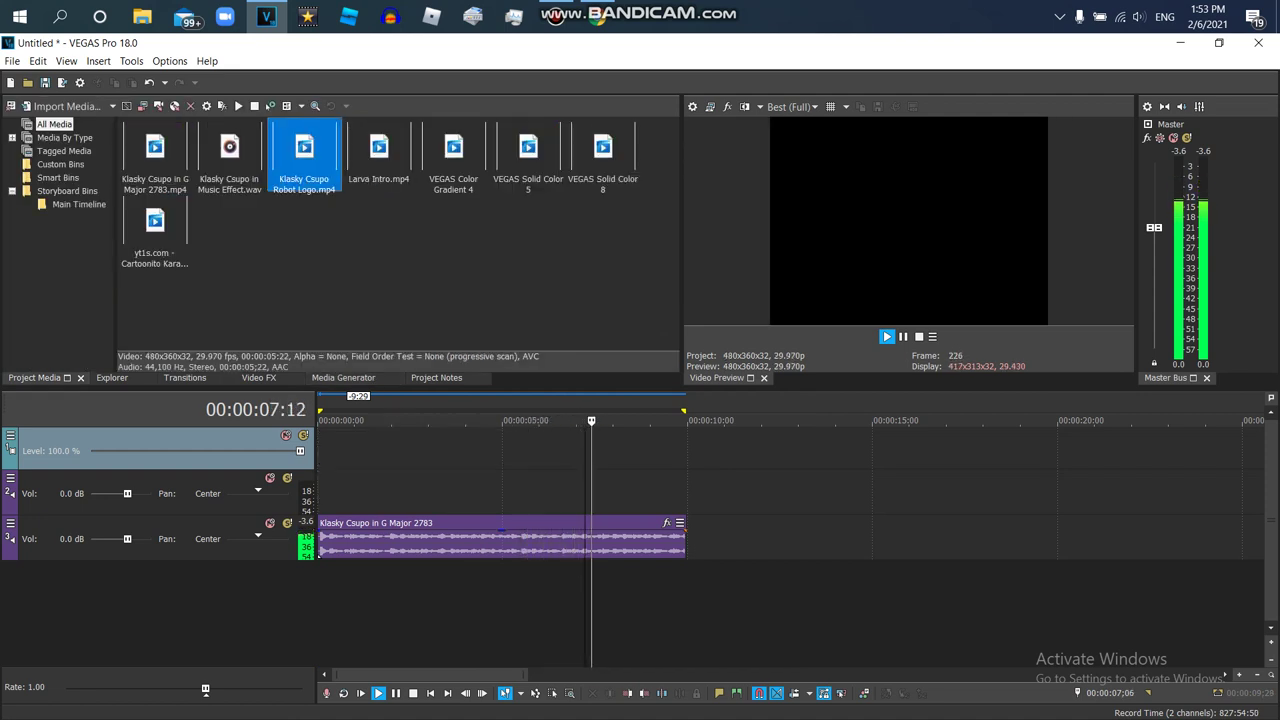
pyautogui.moveTo(685, 541); pyautogui.dragTo(529, 541)
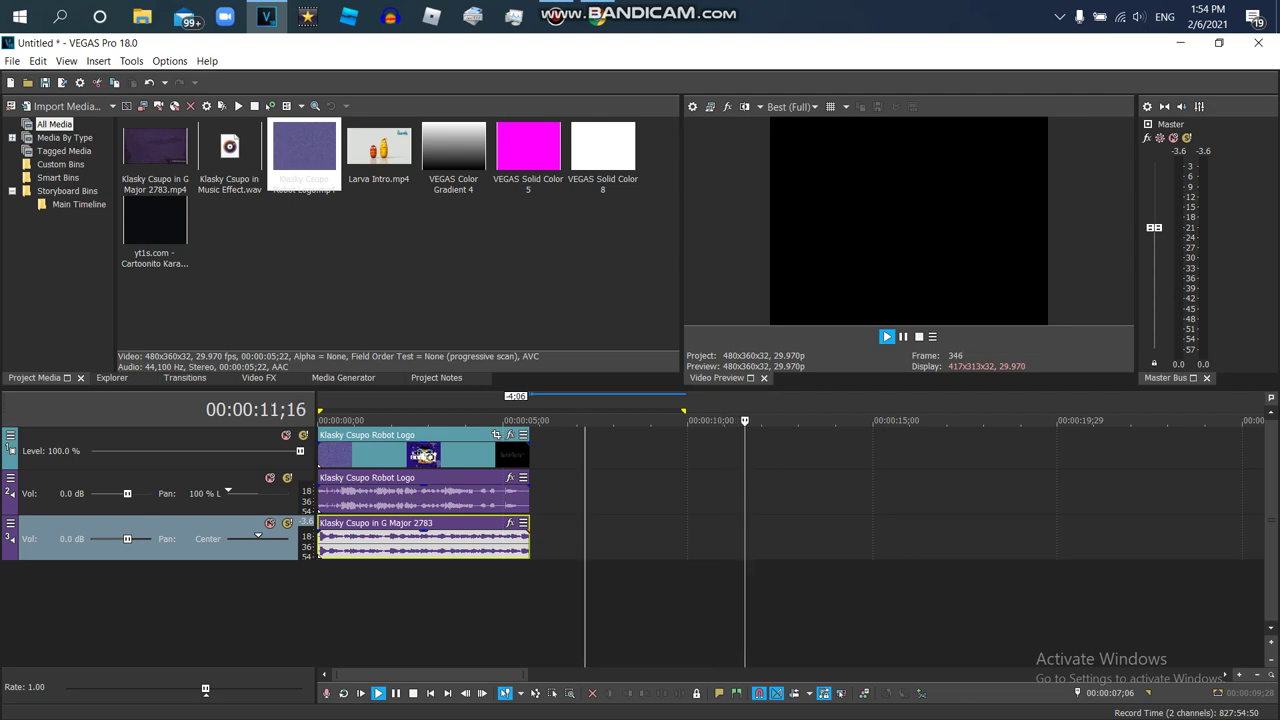
# Pan the logo audio track 100% left and the G Major track 100% right, and preview them through mda Talkbox added to the master bus
pyautogui.moveTo(258, 536); pyautogui.dragTo(289, 536)
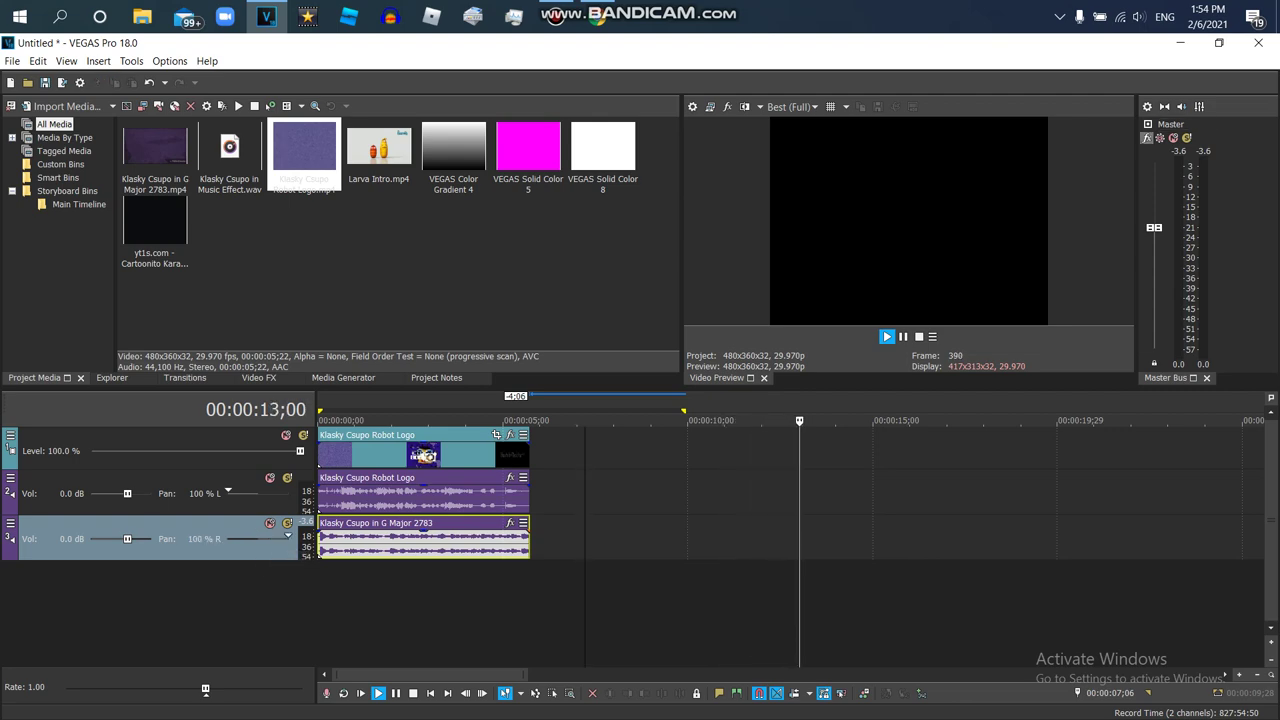
pyautogui.click(1147, 138)
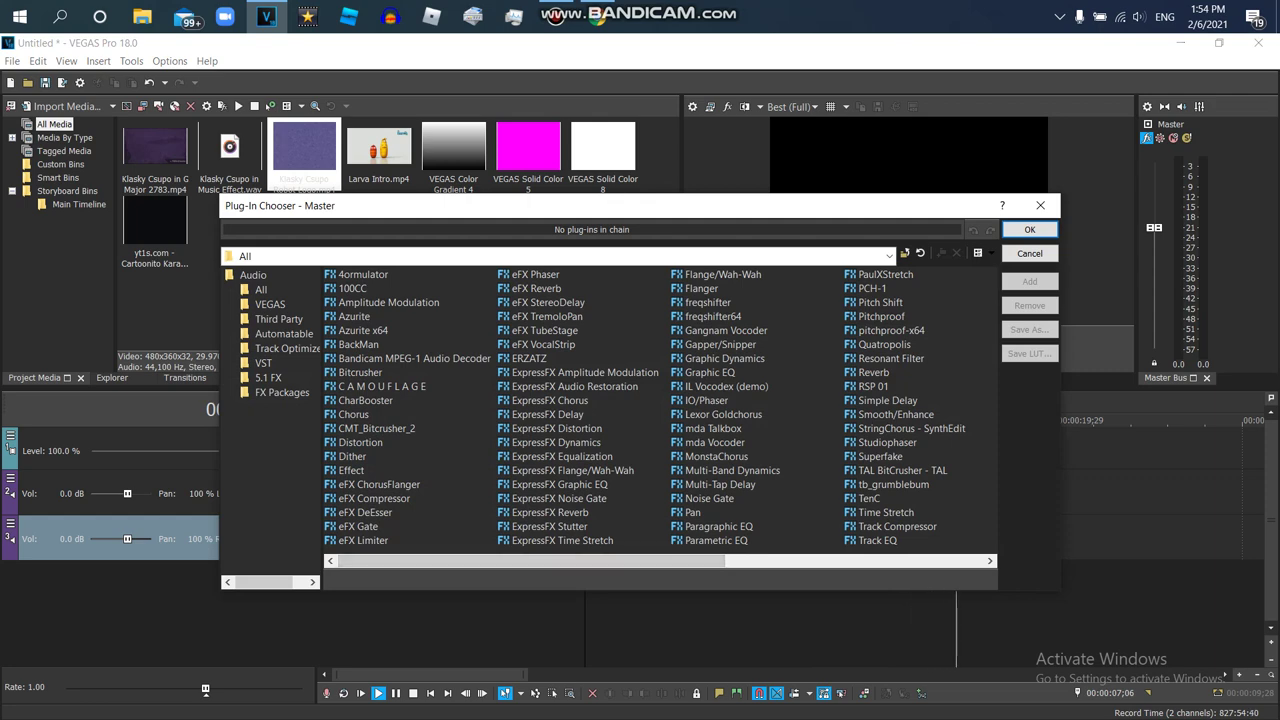
pyautogui.doubleClick(713, 429)
pyautogui.click(1030, 230)
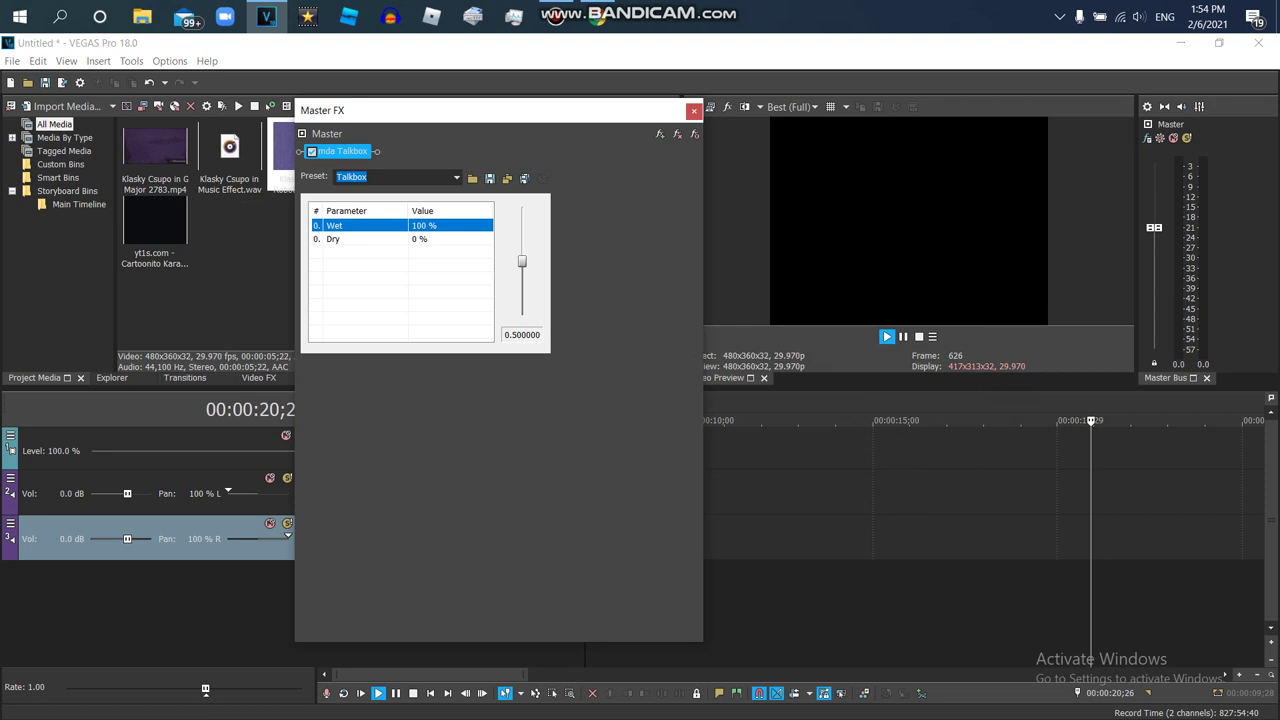
pyautogui.click(694, 111)
pyautogui.doubleClick(794, 411)
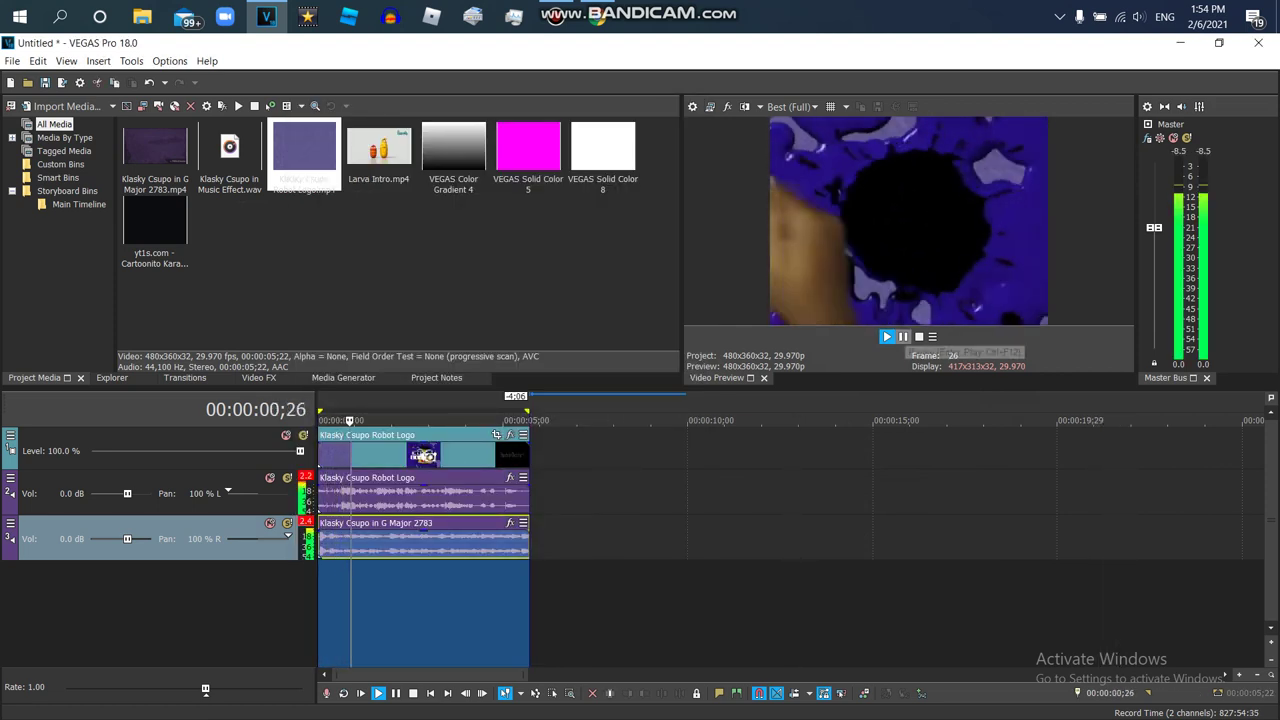
pyautogui.click(903, 337)
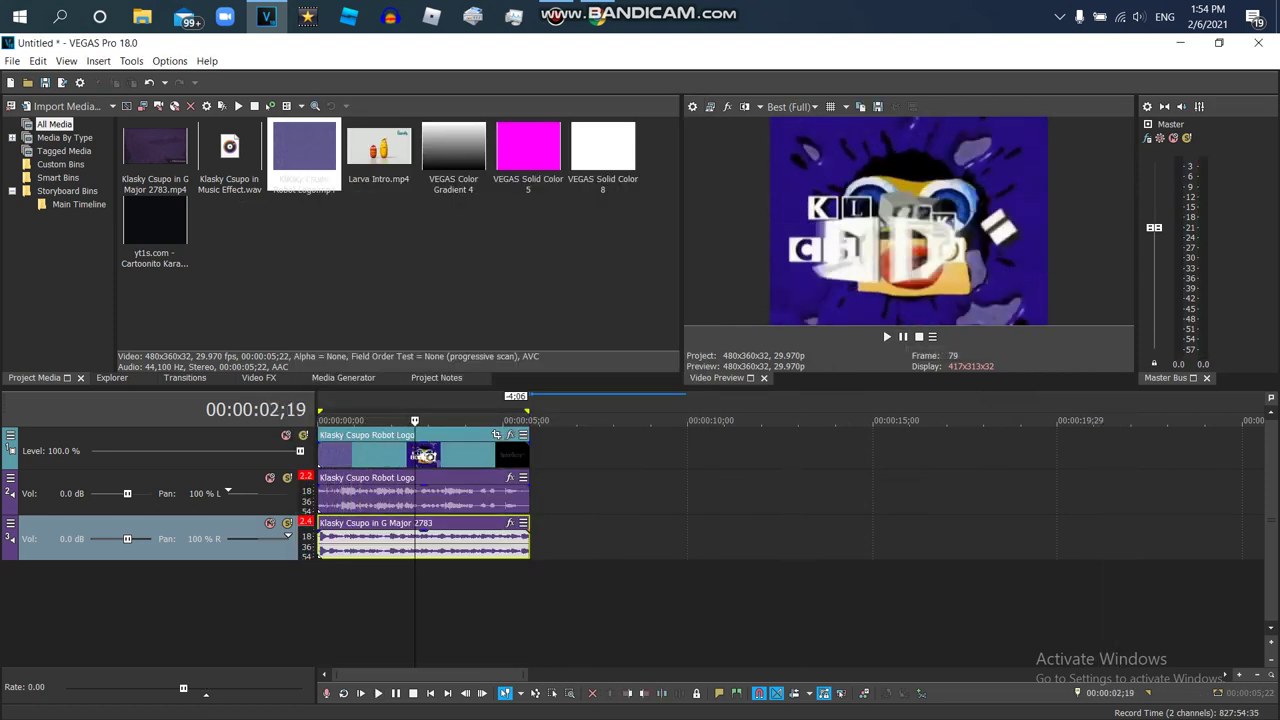
# Apply the Gradient Map effect's Group preset to the Klasky Csupo Robot Logo video clip
pyautogui.click(258, 377)
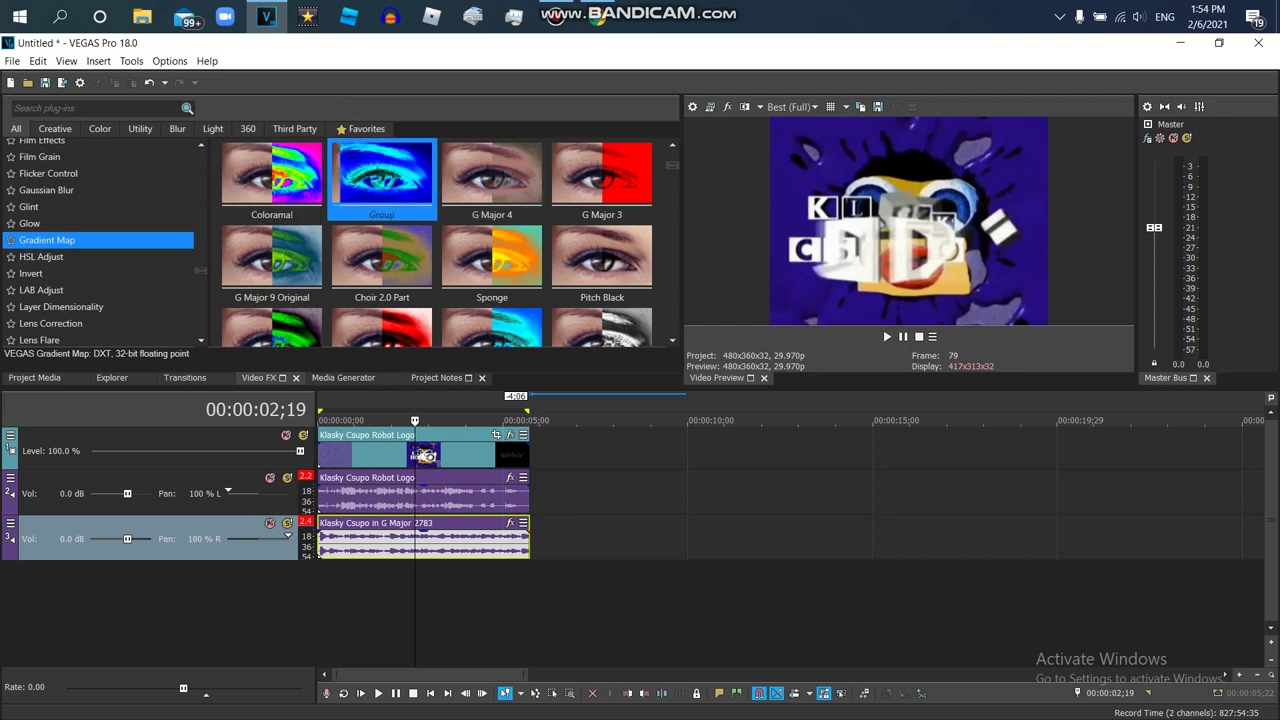
pyautogui.moveTo(382, 180); pyautogui.dragTo(452, 452)
# Add the default HSL Adjust effect to the logo clip and animate Add to hue from 0 to its maximum across the clip
pyautogui.click(60, 257)
pyautogui.moveTo(272, 188); pyautogui.dragTo(348, 378)
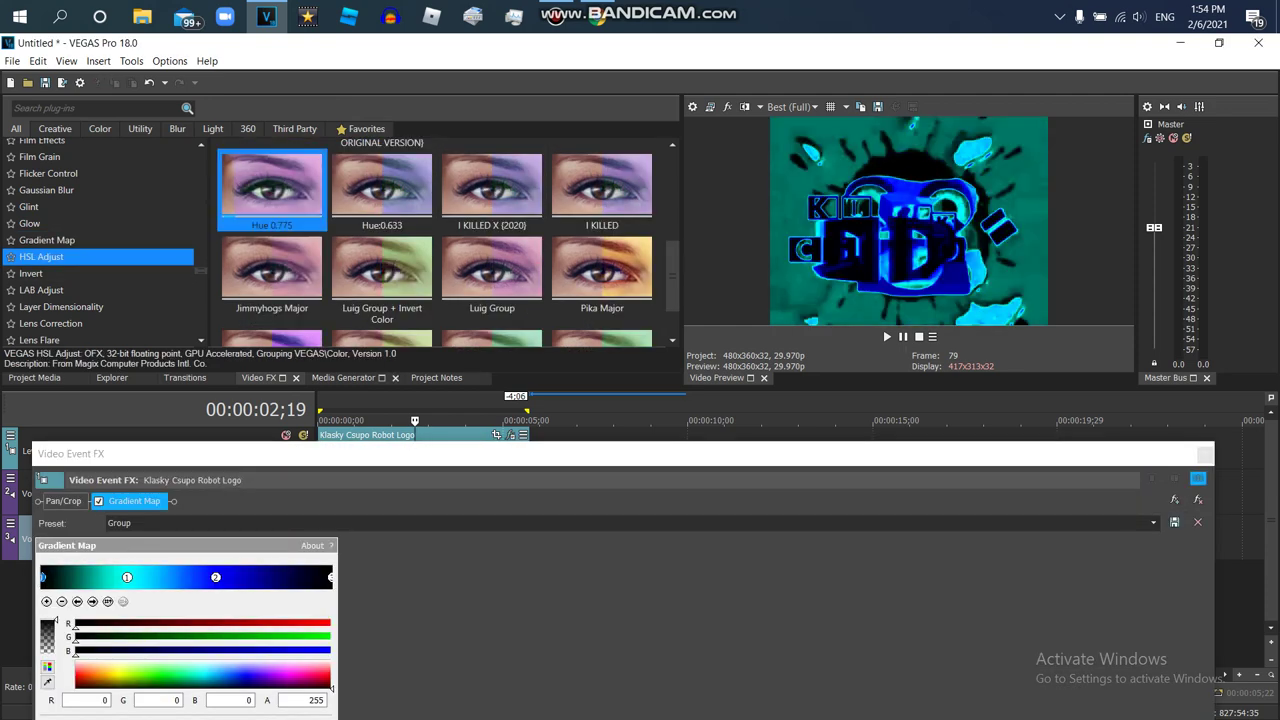
pyautogui.moveTo(672, 275); pyautogui.dragTo(672, 180)
pyautogui.moveTo(272, 186); pyautogui.dragTo(370, 436)
pyautogui.moveTo(40, 454); pyautogui.dragTo(45, 136)
pyautogui.click(345, 252)
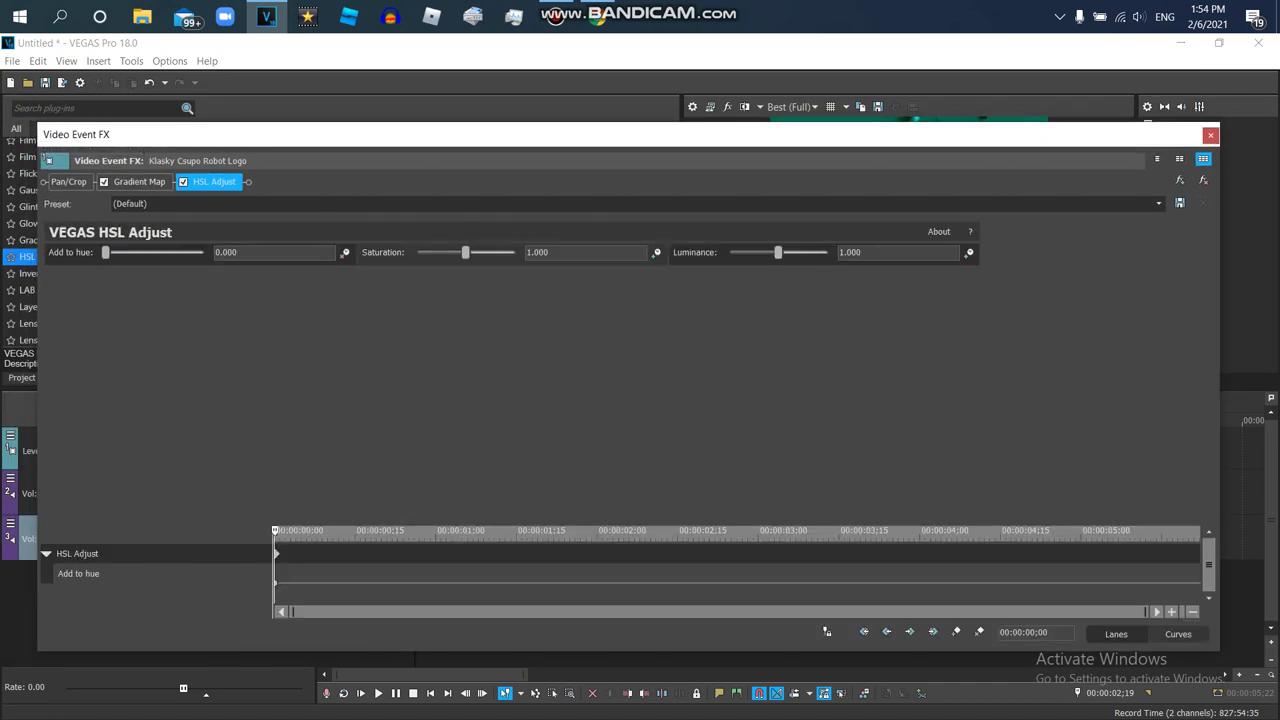
pyautogui.moveTo(106, 253); pyautogui.dragTo(204, 253)
pyautogui.click(1210, 135)
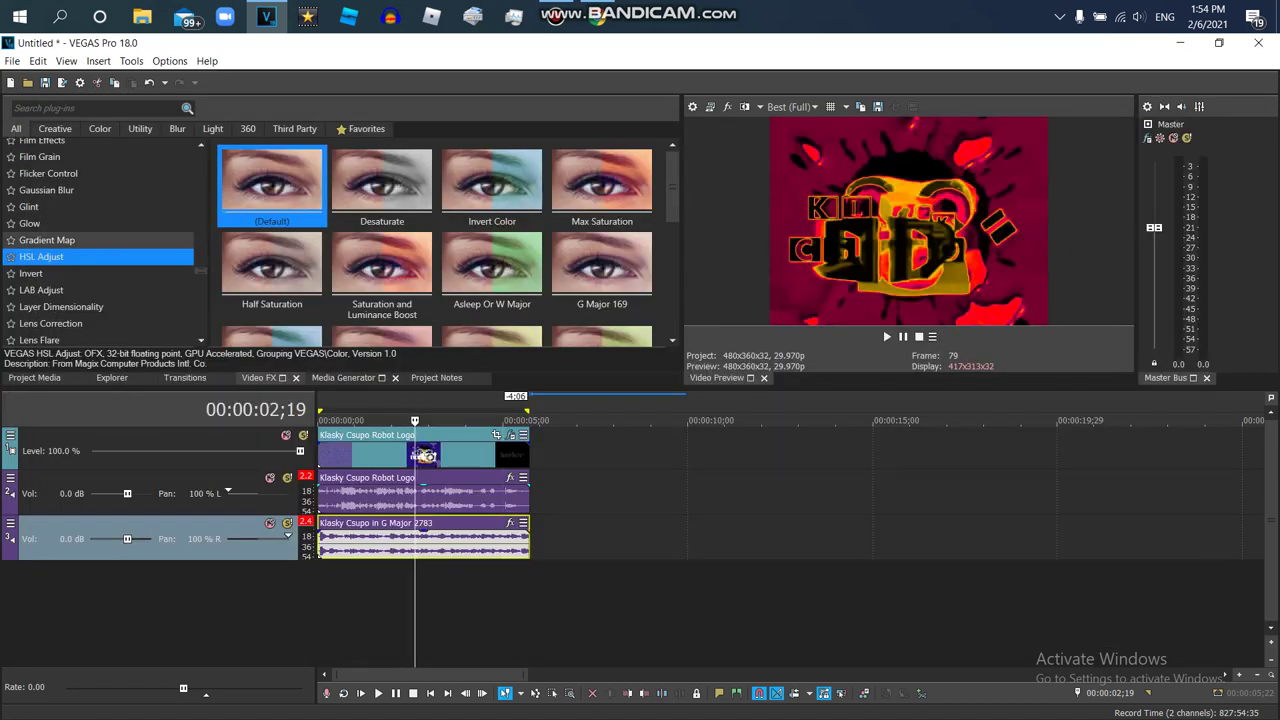
# Find the BCC Ripple effect among the video effects and show its presets
pyautogui.moveTo(201, 270); pyautogui.dragTo(201, 264)
pyautogui.scroll(-7, 105, 240)
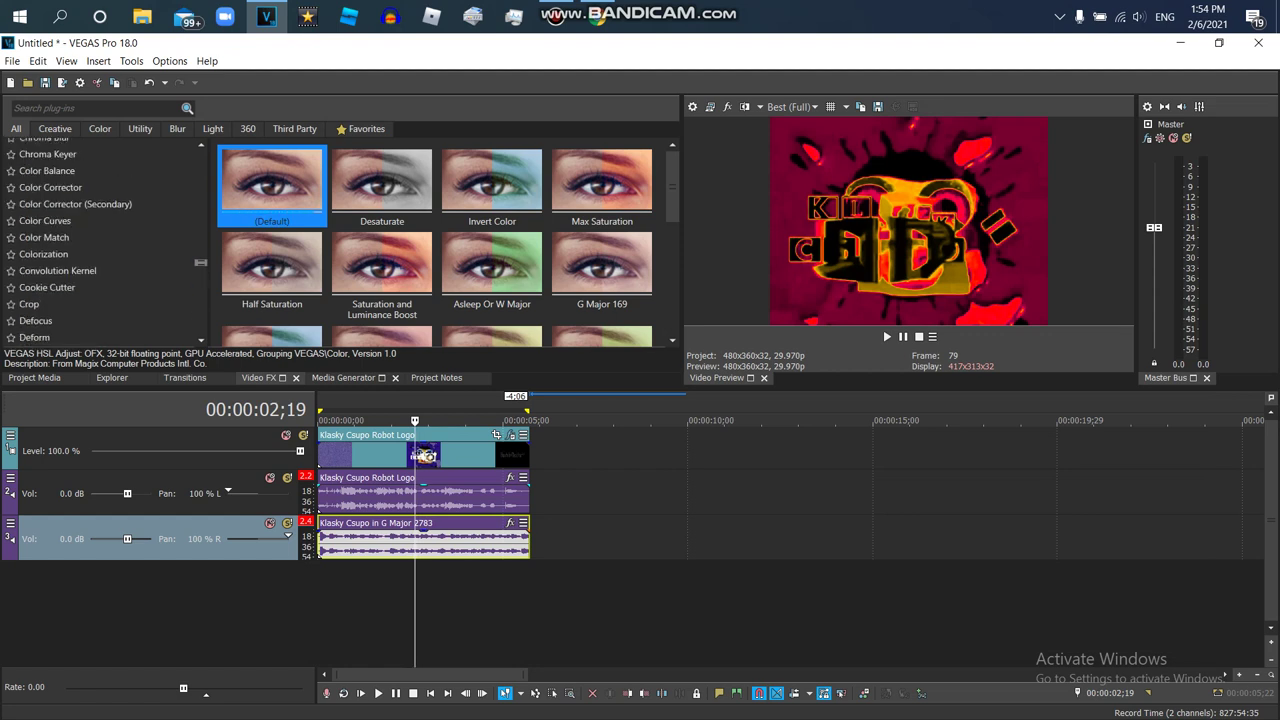
pyautogui.scroll(-10, 100, 240)
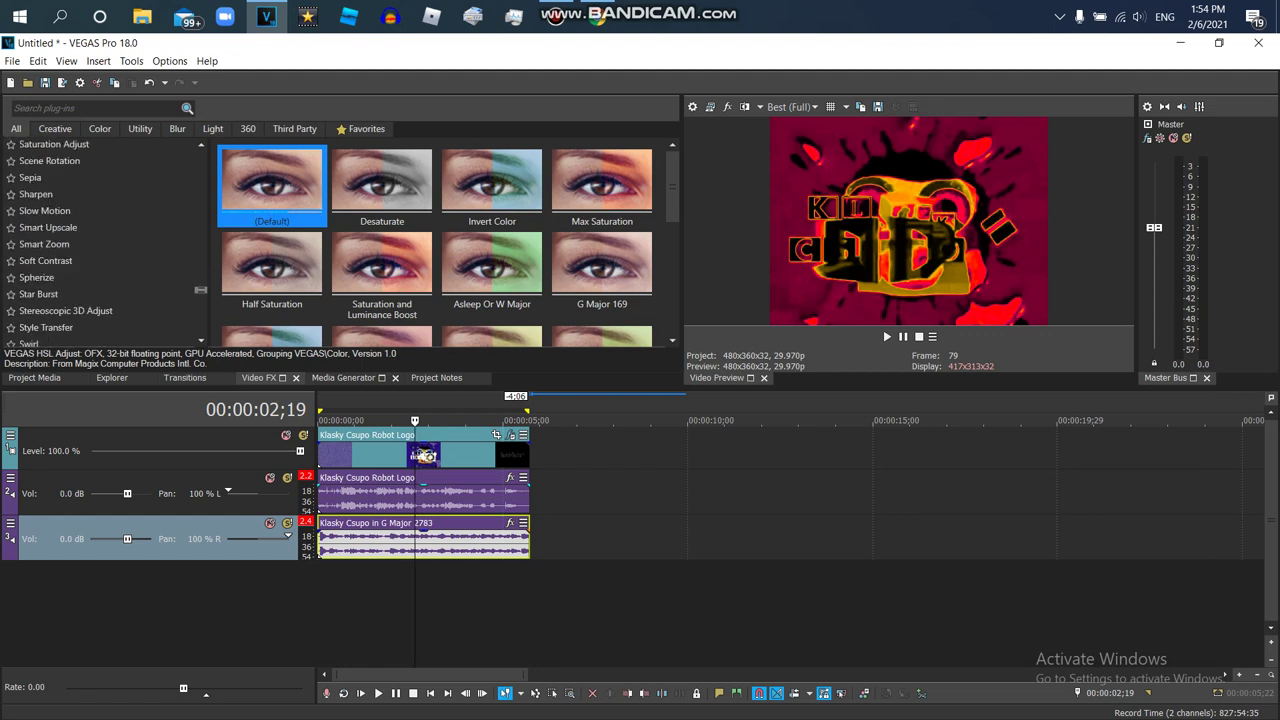
pyautogui.moveTo(201, 298); pyautogui.dragTo(201, 266)
pyautogui.scroll(2, 105, 240)
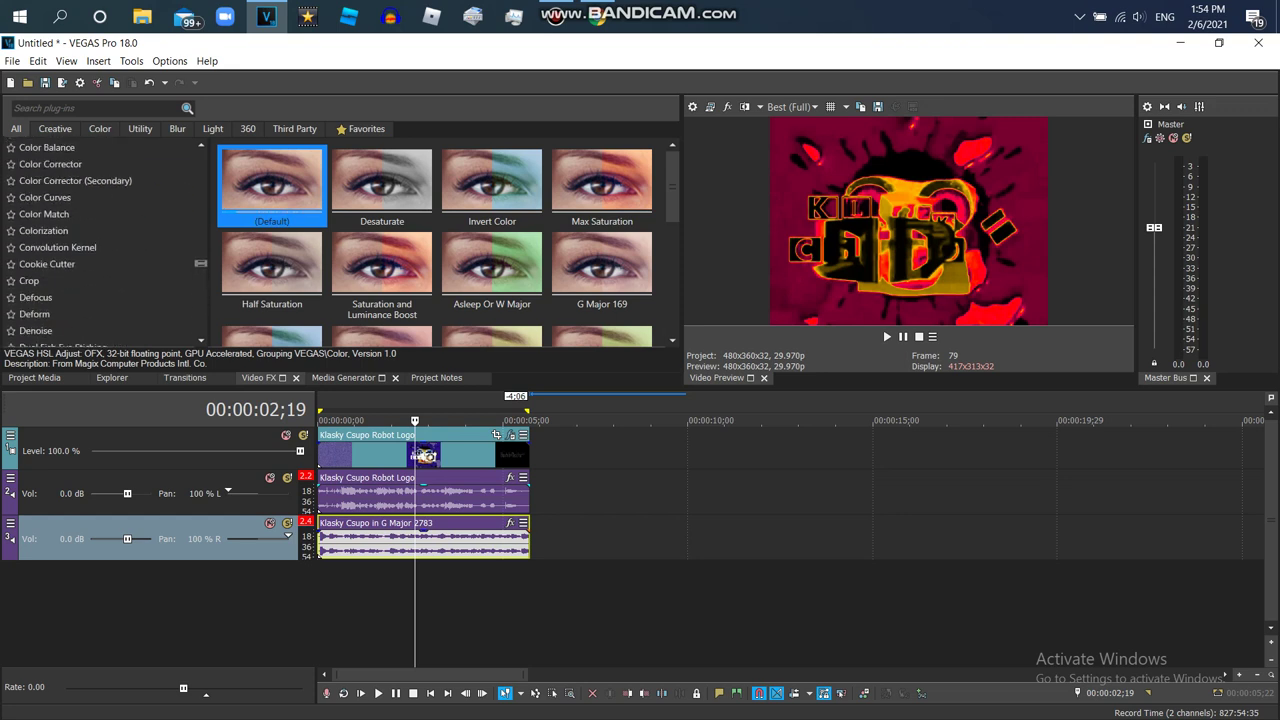
pyautogui.scroll(1, 105, 240)
pyautogui.scroll(8, 105, 240)
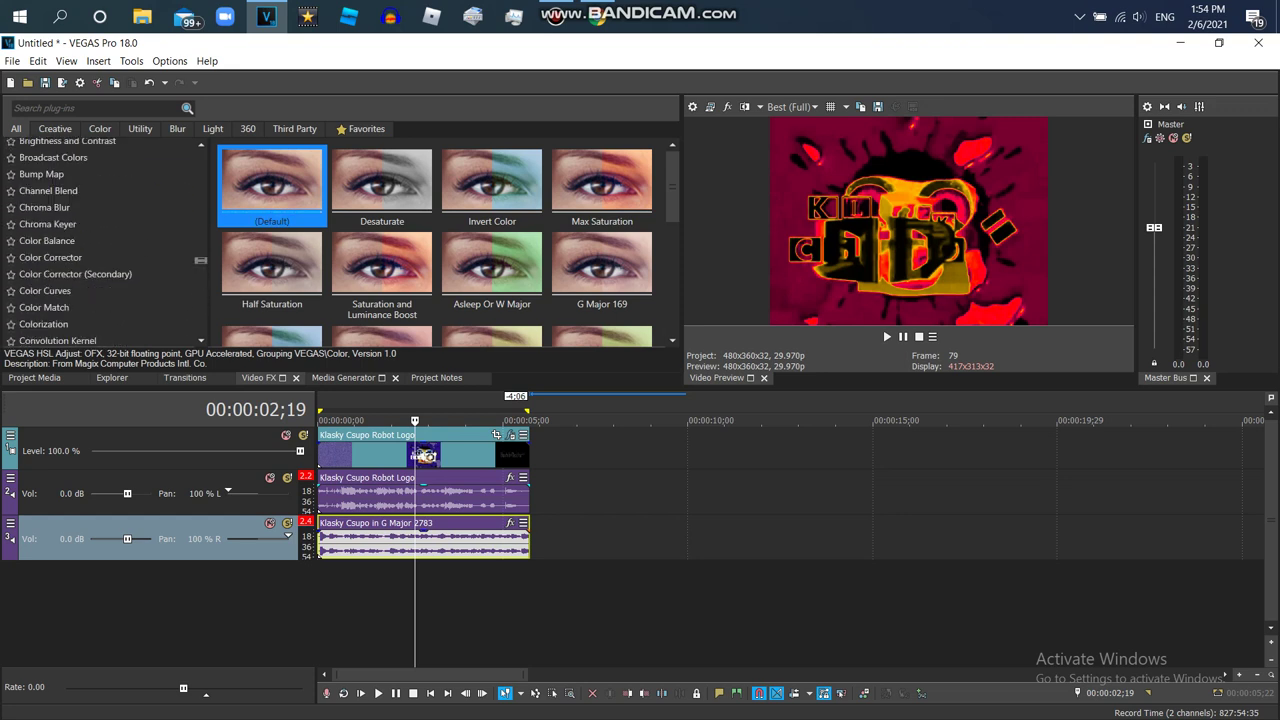
pyautogui.scroll(10, 105, 240)
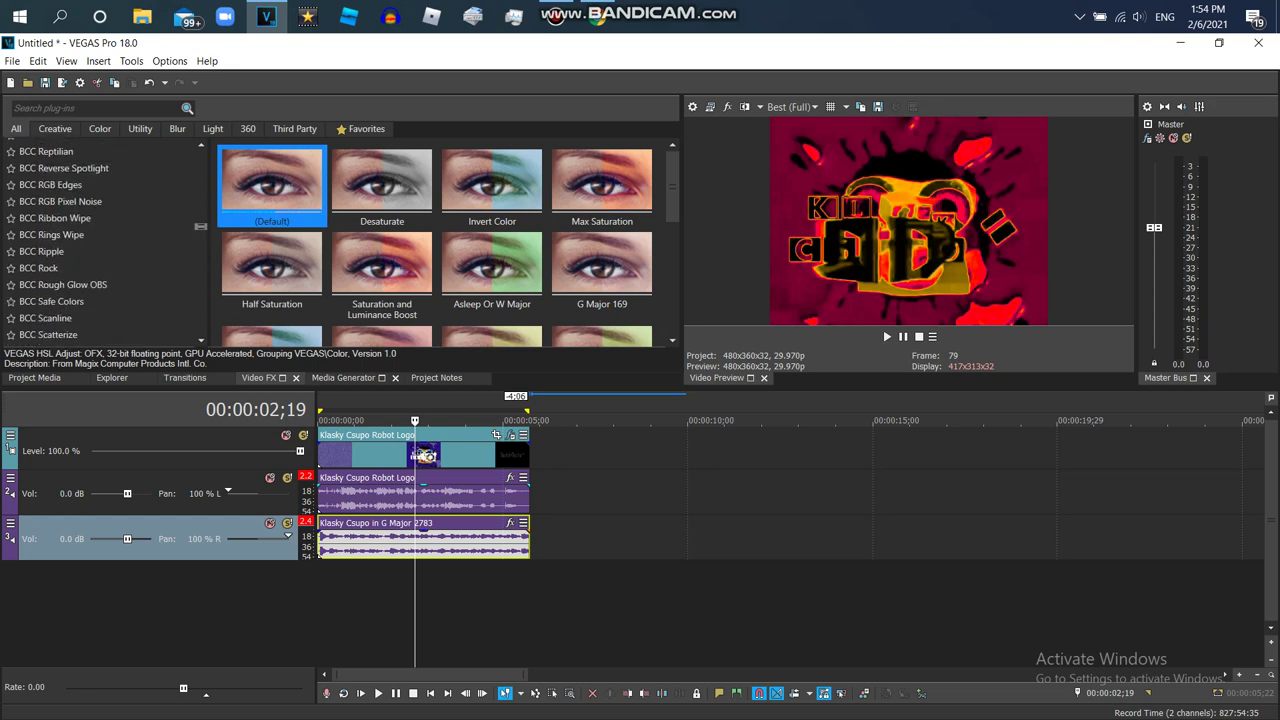
pyautogui.scroll(2, 105, 245)
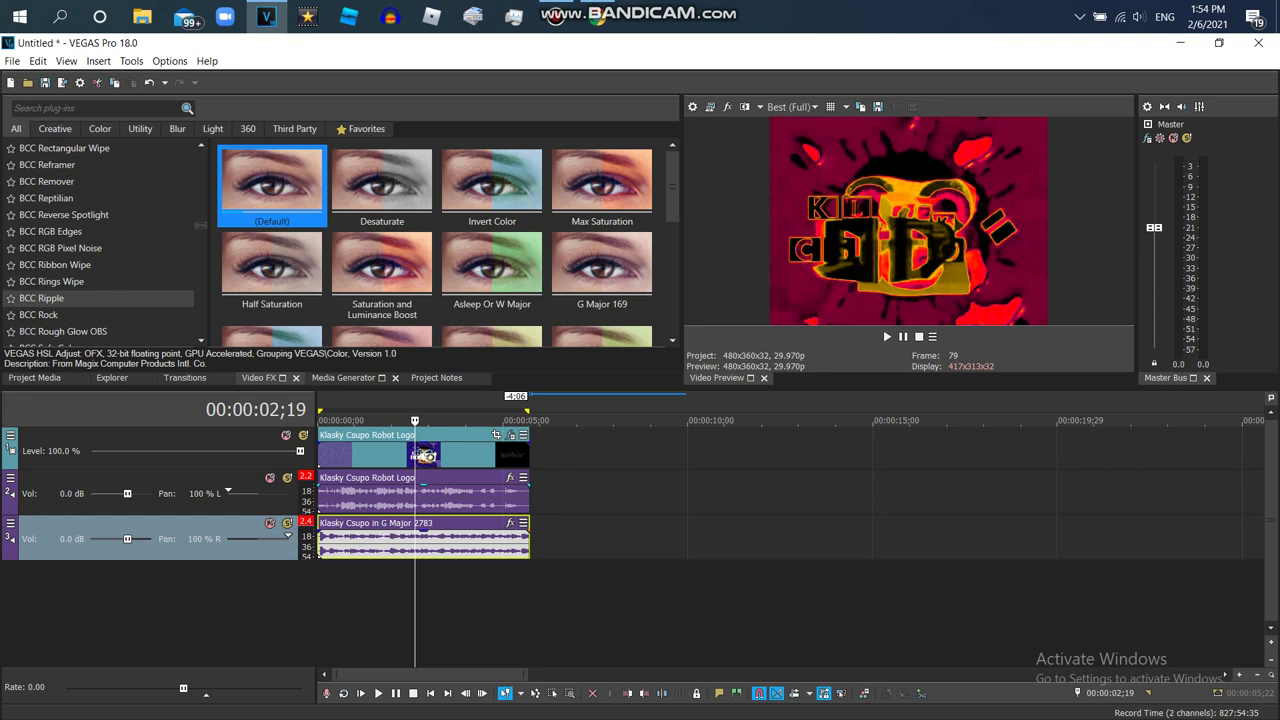
pyautogui.click(90, 298)
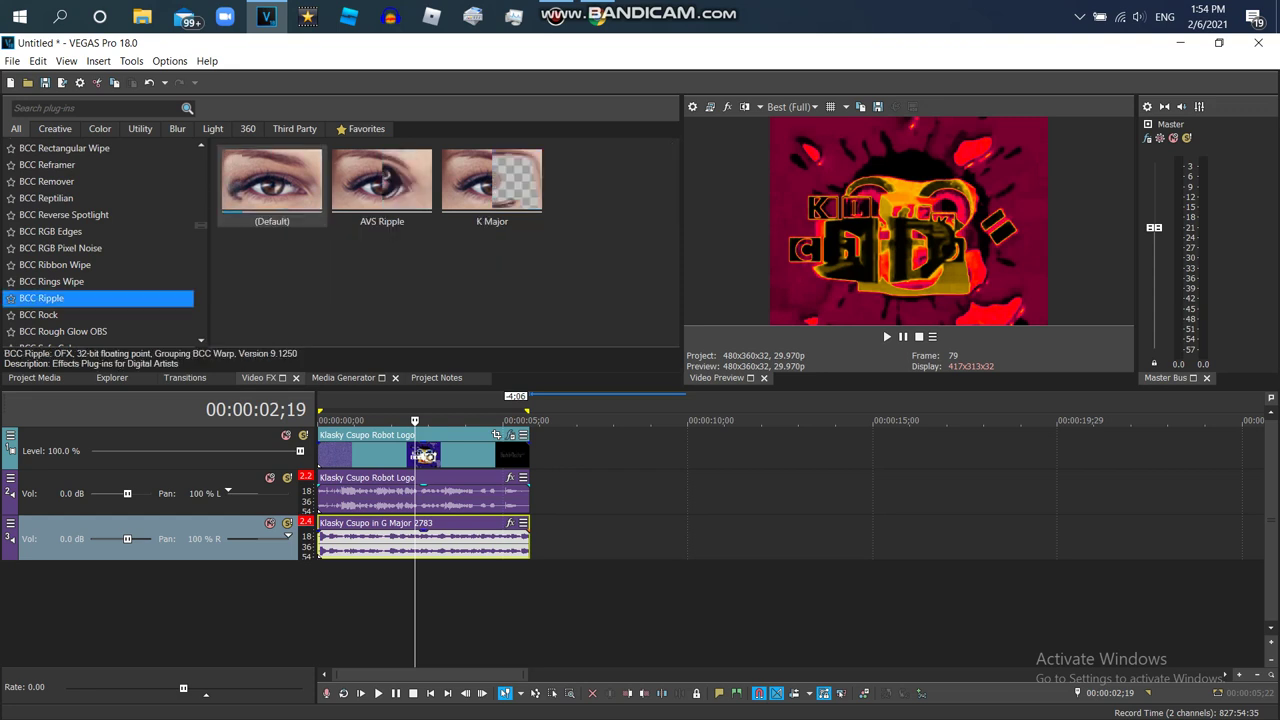
pyautogui.moveTo(272, 185); pyautogui.dragTo(427, 457)
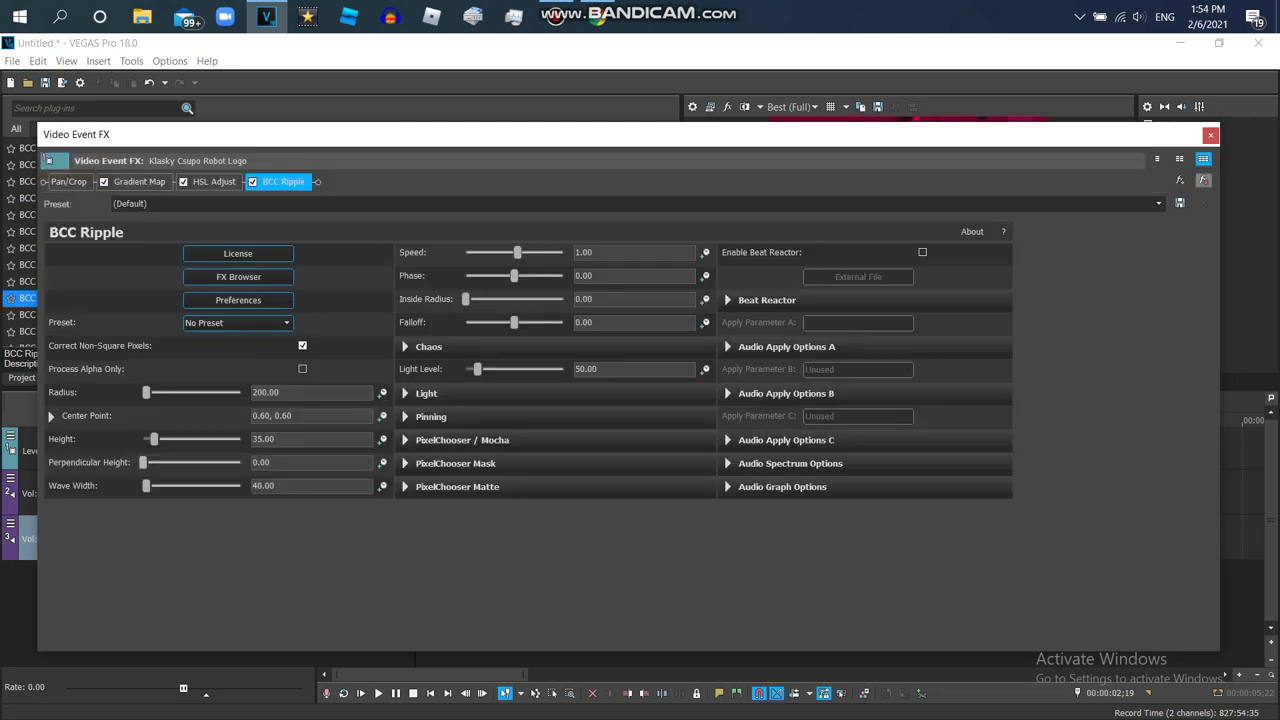
pyautogui.click(1203, 180)
pyautogui.moveTo(430, 134); pyautogui.dragTo(414, 283)
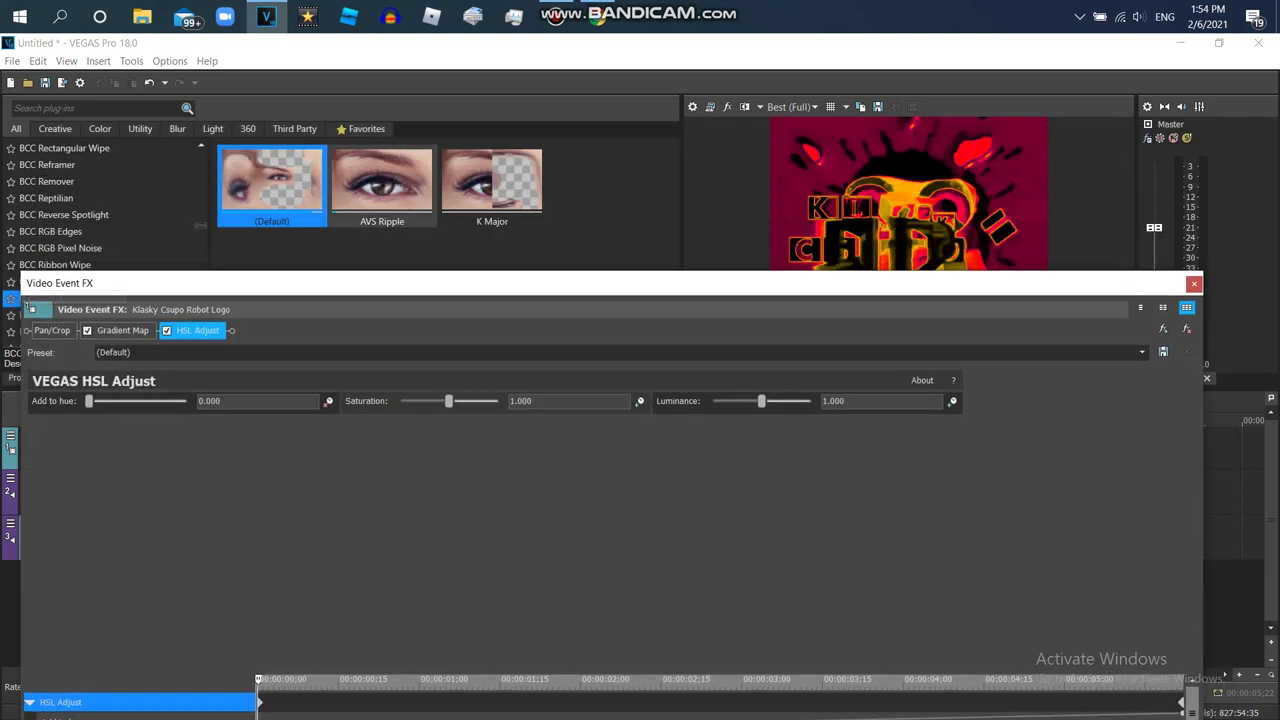
# Apply the BCC Ripple effect's AVS Ripple preset to the logo clip and preview the result from the timeline start
pyautogui.moveTo(382, 187); pyautogui.dragTo(400, 440)
pyautogui.moveTo(405, 283); pyautogui.dragTo(437, 399)
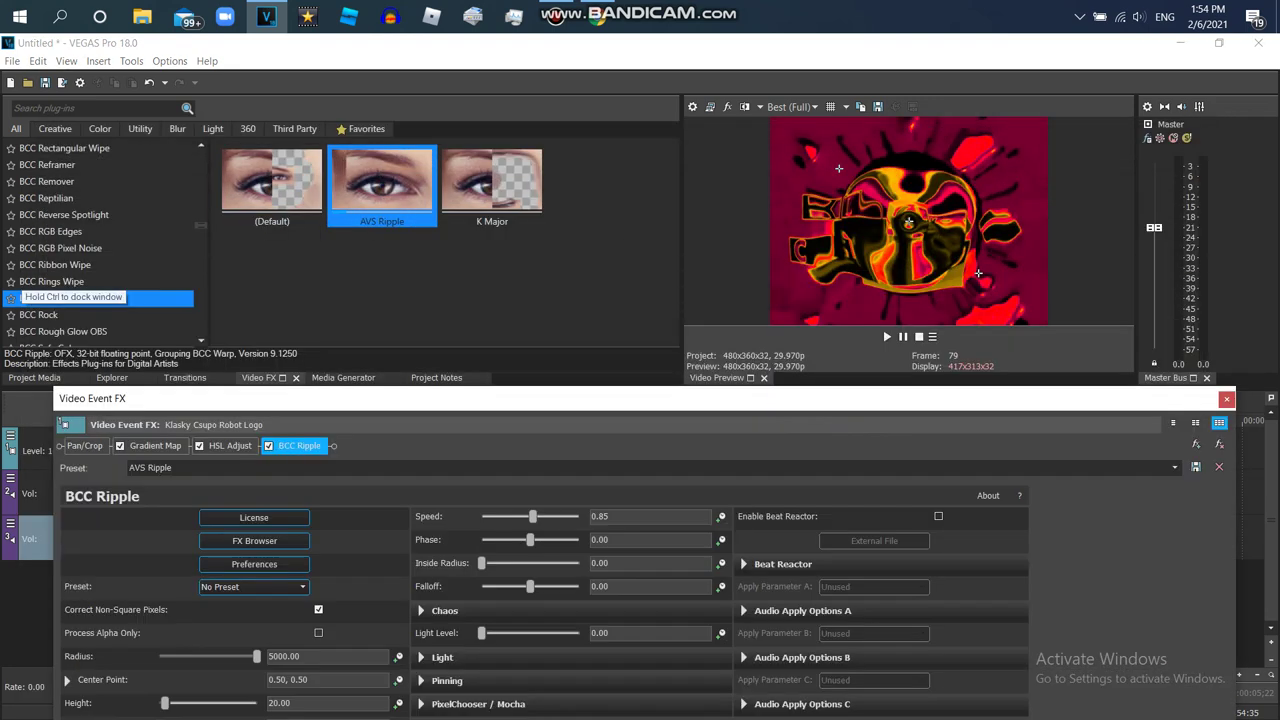
pyautogui.click(900, 337)
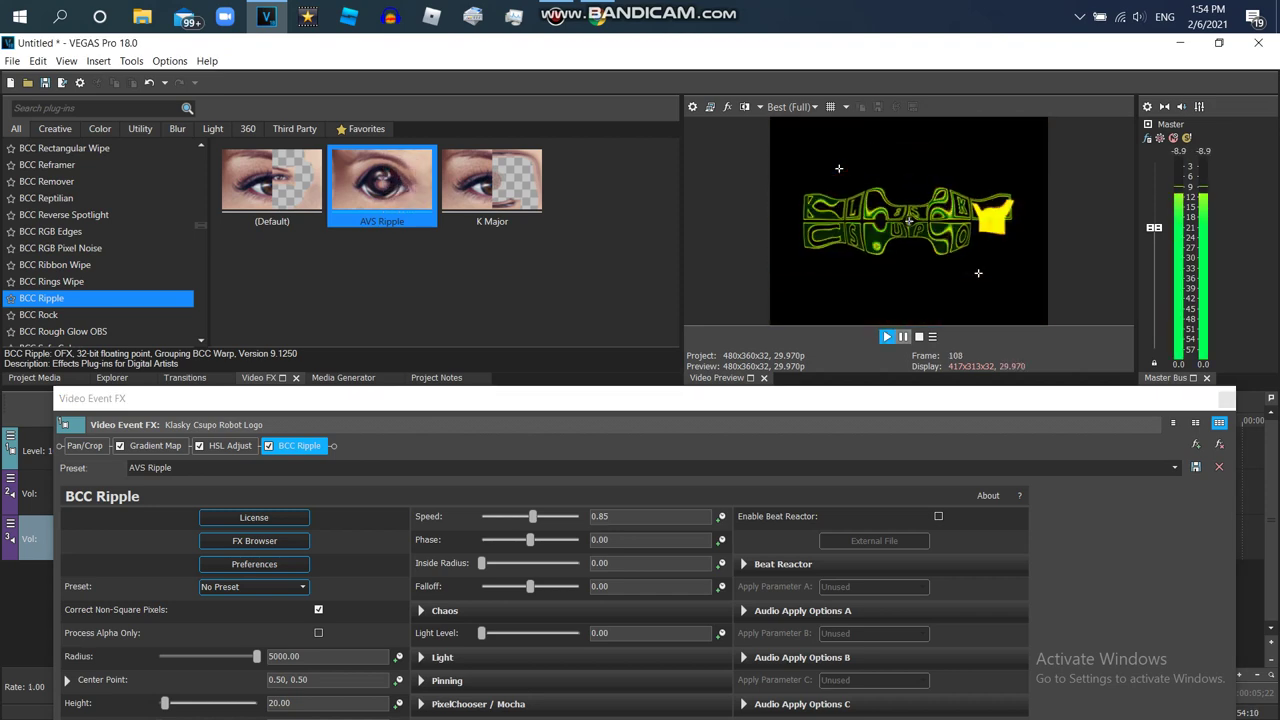
pyautogui.press('Return')
pyautogui.moveTo(437, 399); pyautogui.dragTo(445, 447)
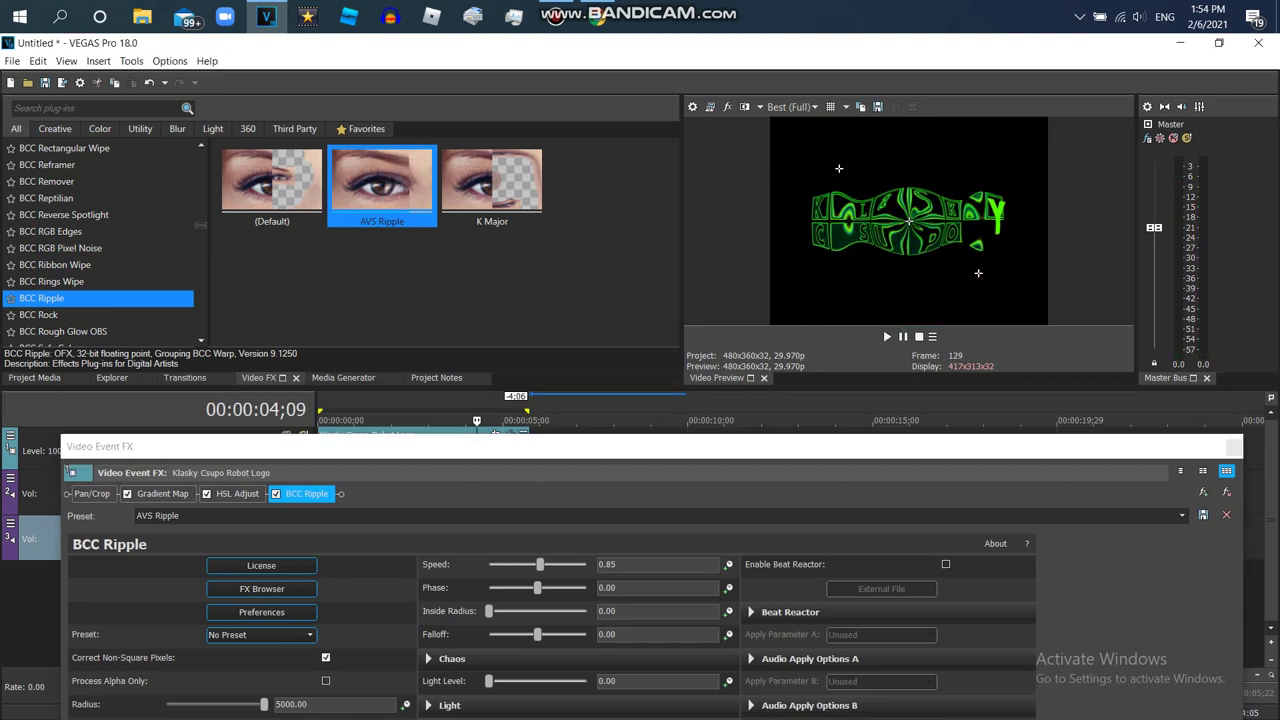
pyautogui.hotkey('ctrl', 'Home')
pyautogui.press('space')
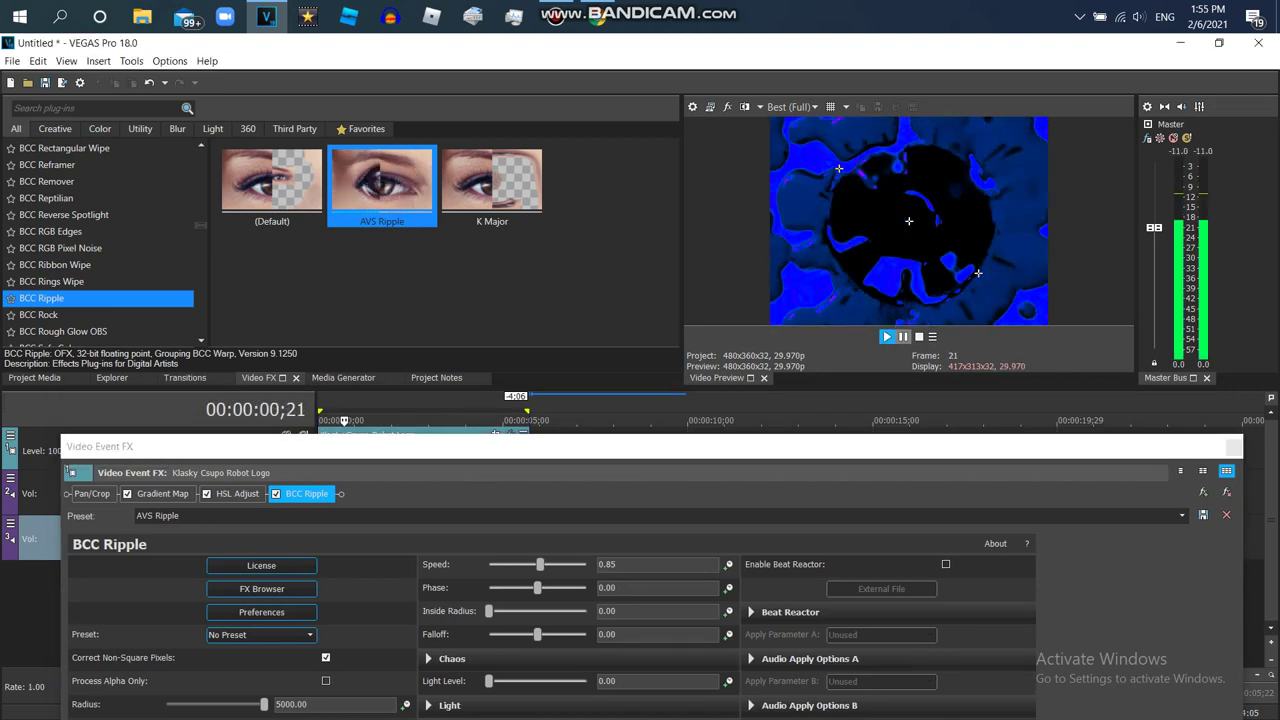
pyautogui.press('space')
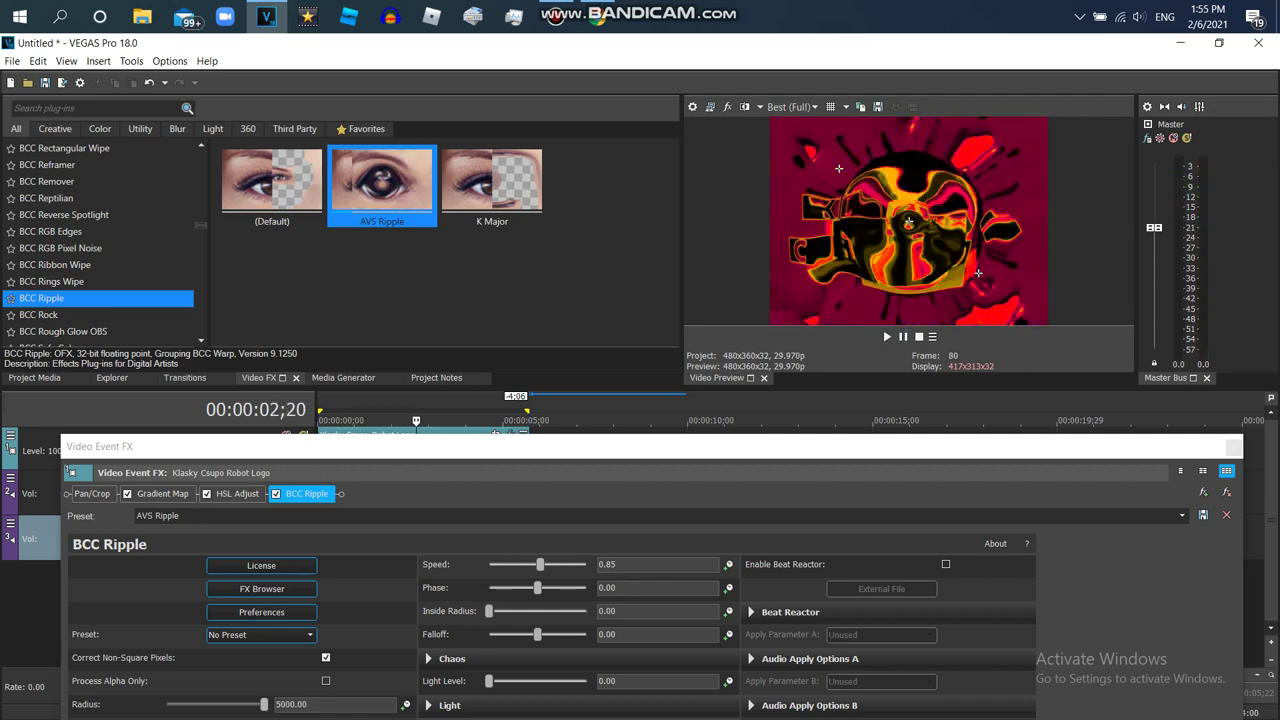
# Set the BCC Ripple's wave width to 1000 and height to 75, with perpendicular height at 0
pyautogui.moveTo(100, 446); pyautogui.dragTo(97, 399)
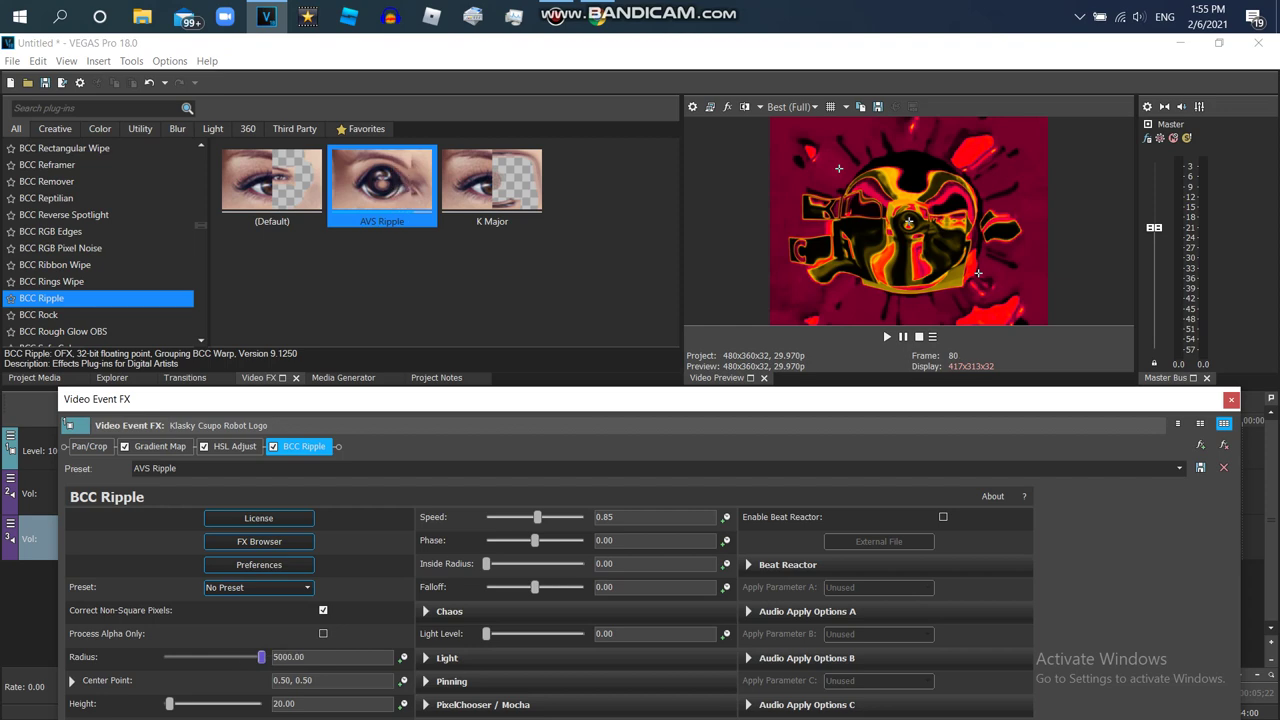
pyautogui.moveTo(170, 704)
pyautogui.mouseDown()
pyautogui.moveTo(191, 704)
pyautogui.moveTo(178, 704)
pyautogui.mouseUp()
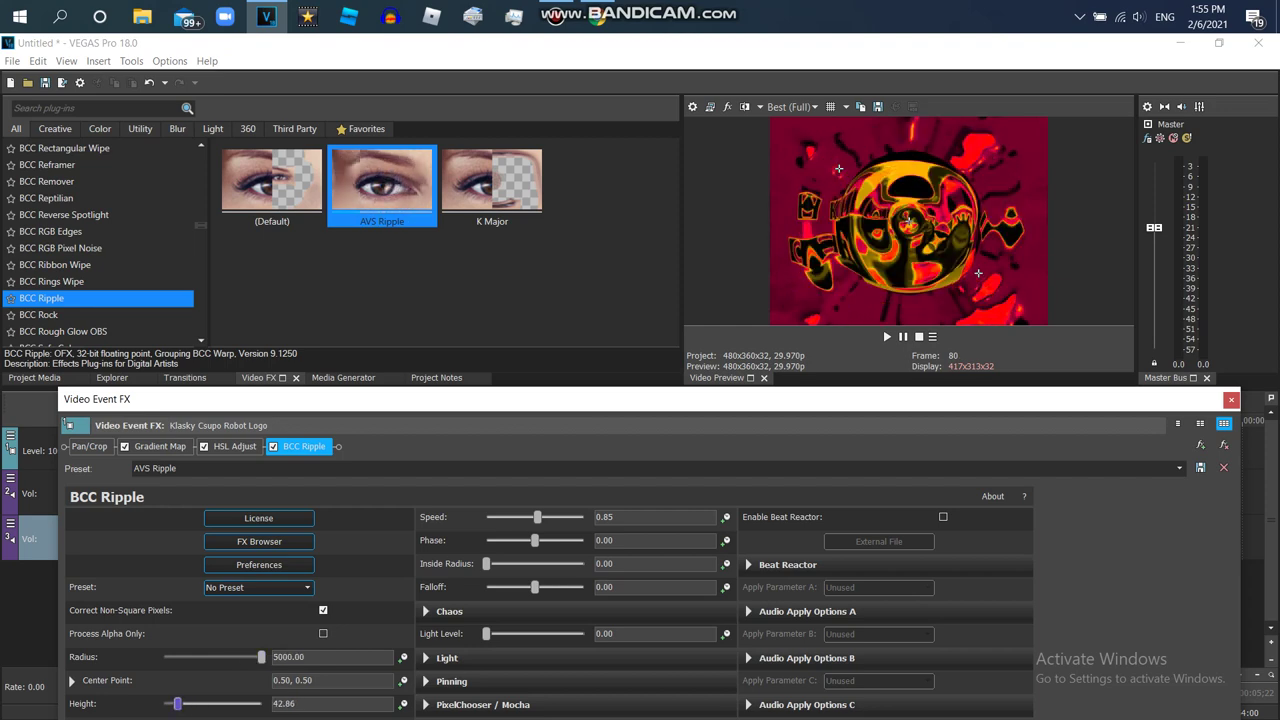
pyautogui.moveTo(80, 399); pyautogui.dragTo(80, 357)
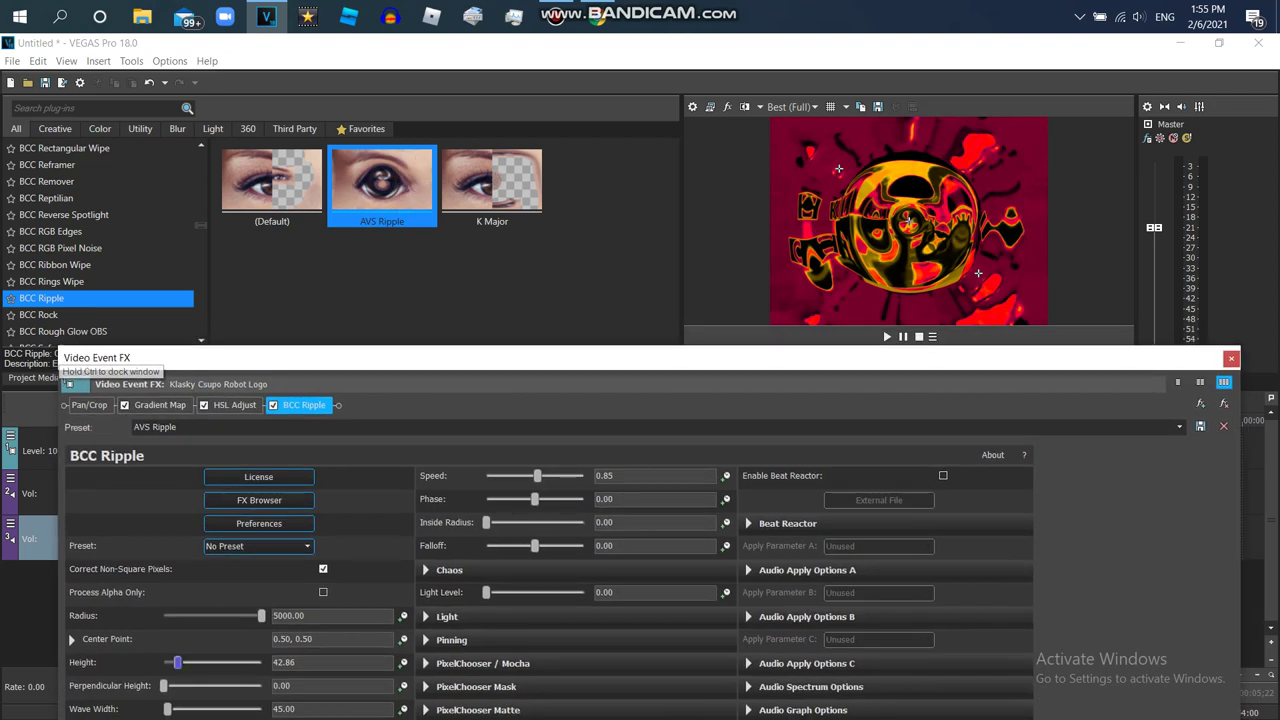
pyautogui.moveTo(167, 709); pyautogui.dragTo(262, 709)
pyautogui.moveTo(177, 662)
pyautogui.mouseDown()
pyautogui.moveTo(212, 662)
pyautogui.moveTo(165, 662)
pyautogui.moveTo(186, 662)
pyautogui.mouseUp()
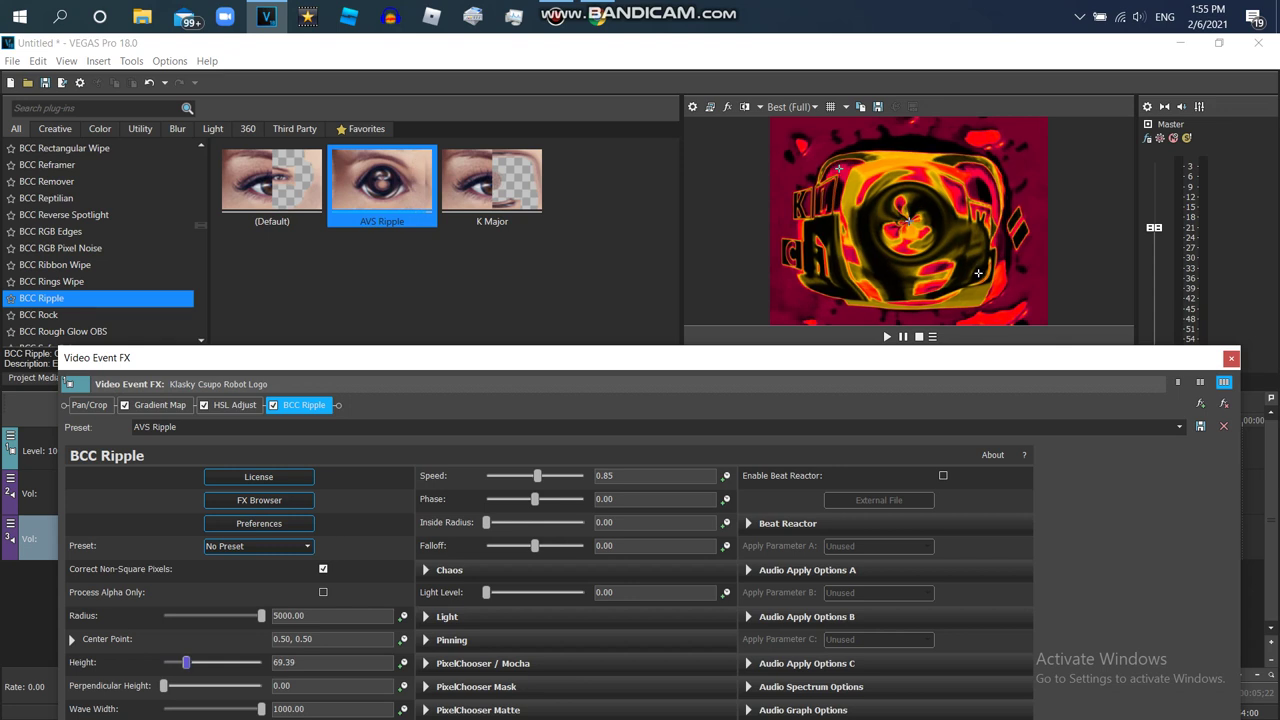
pyautogui.moveTo(253, 709)
pyautogui.mouseDown()
pyautogui.moveTo(163, 708)
pyautogui.moveTo(259, 708)
pyautogui.mouseUp()
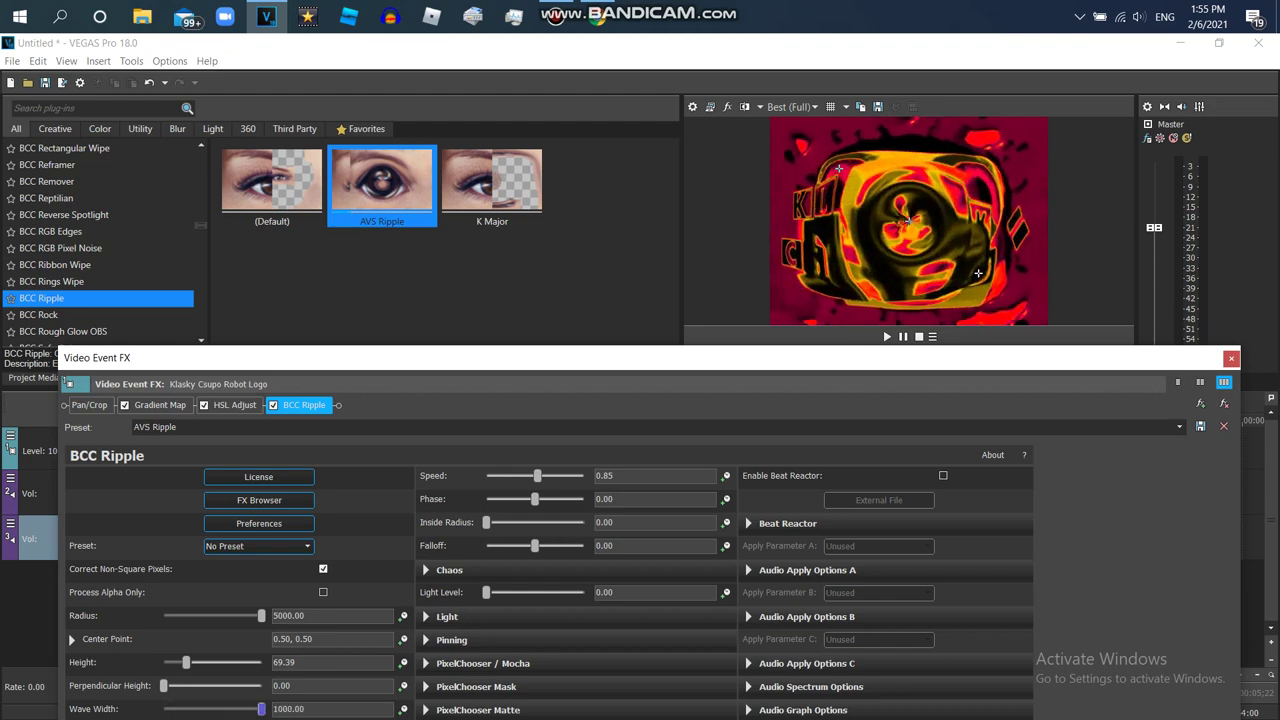
pyautogui.moveTo(186, 662); pyautogui.dragTo(179, 662)
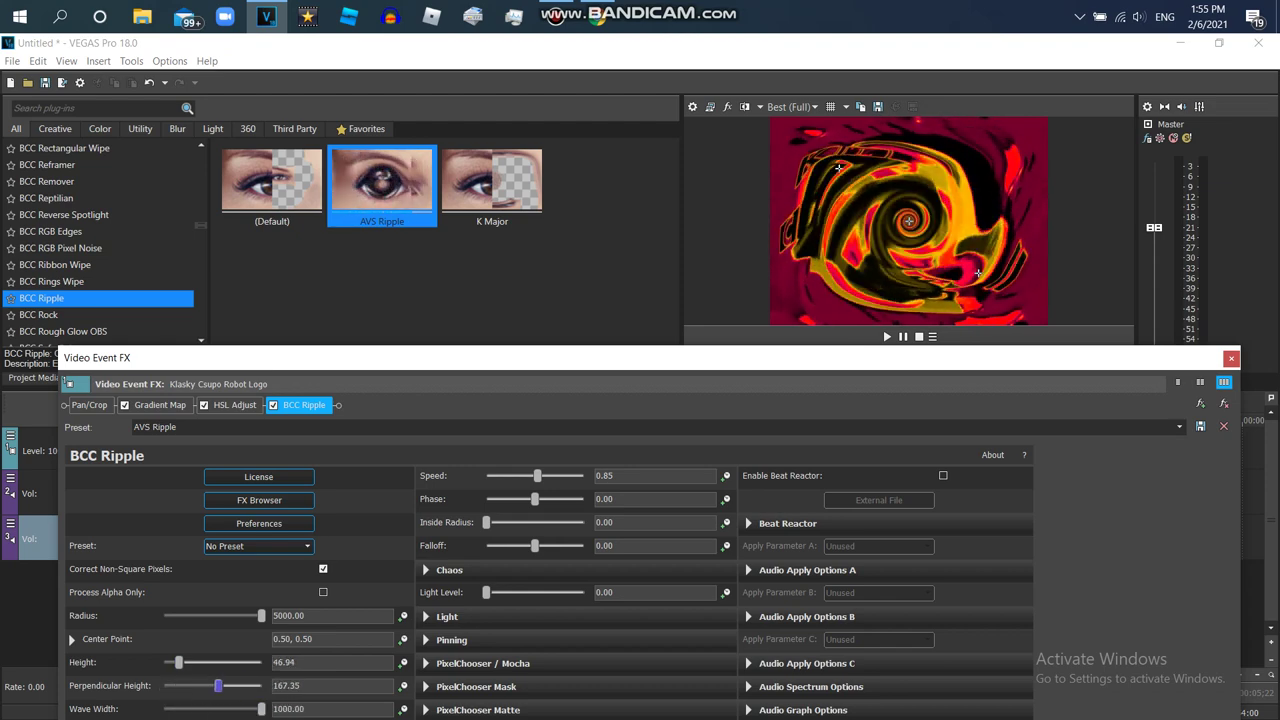
pyautogui.moveTo(169, 685); pyautogui.dragTo(163, 685)
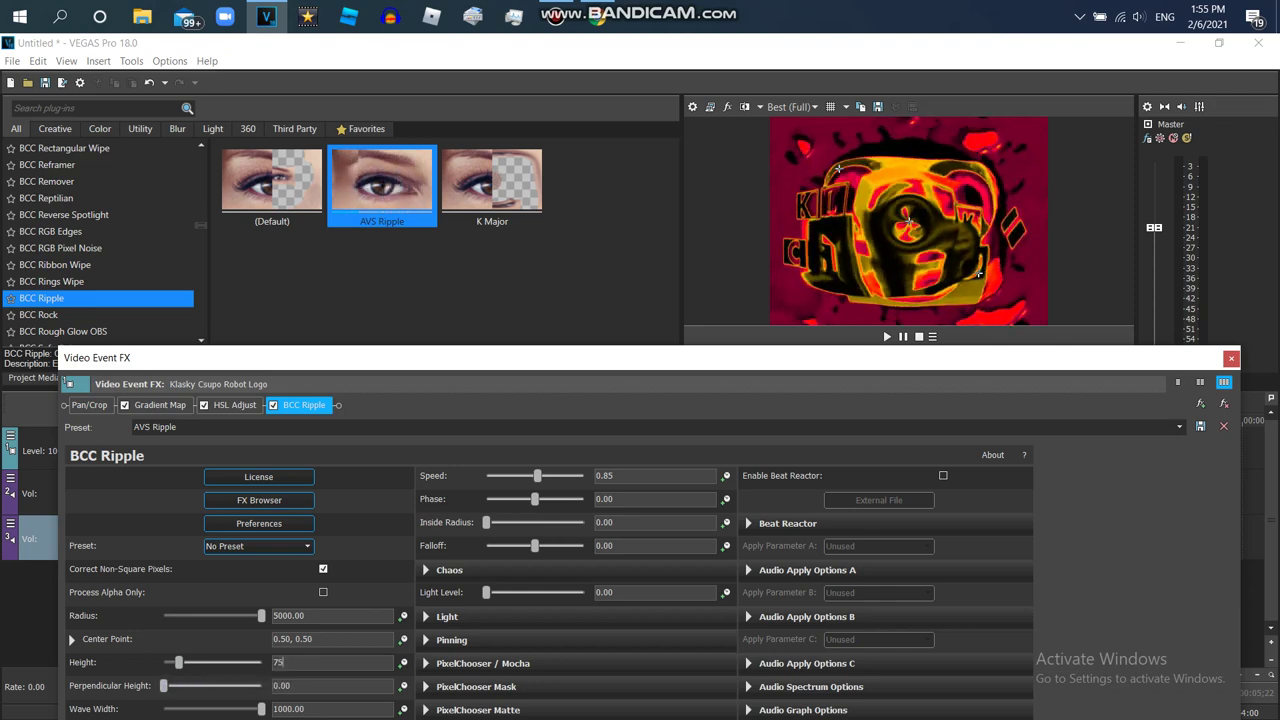
pyautogui.press('Tab')
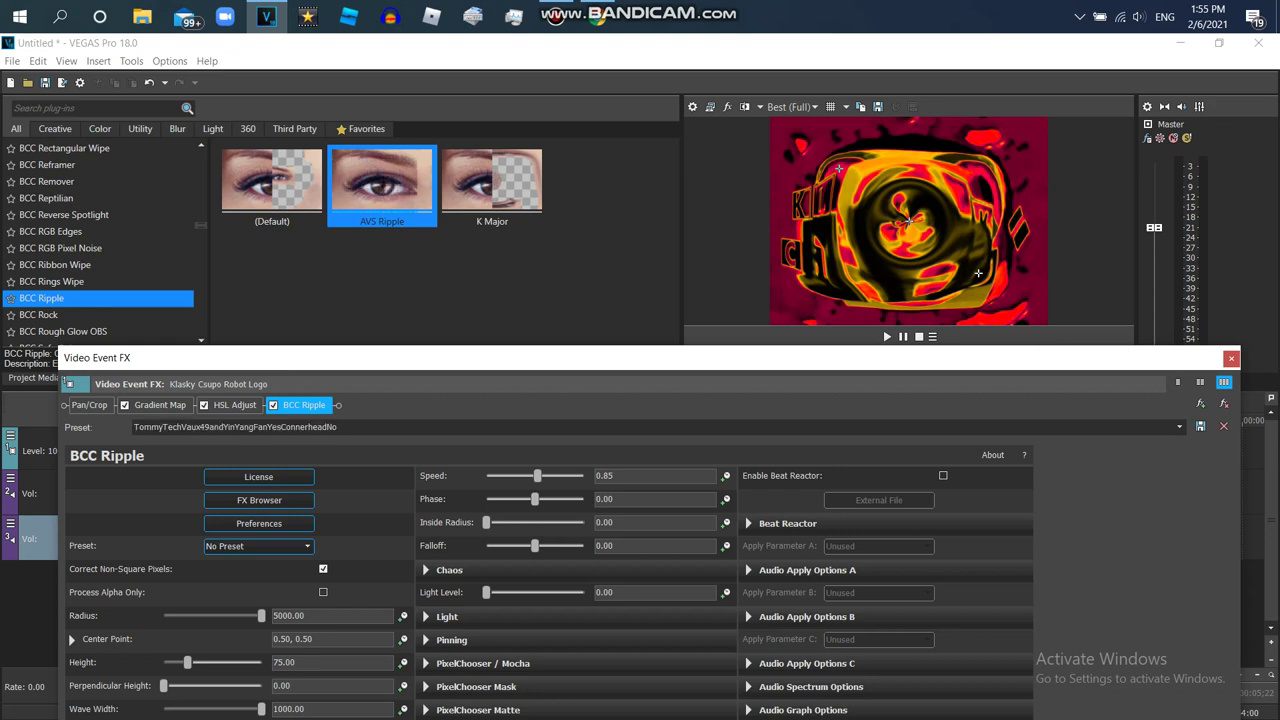
# Save the BCC Ripple settings as a preset named with the channel name followed by "'s Rainbow Vocoder", and close the effect settings
pyautogui.write("'s")
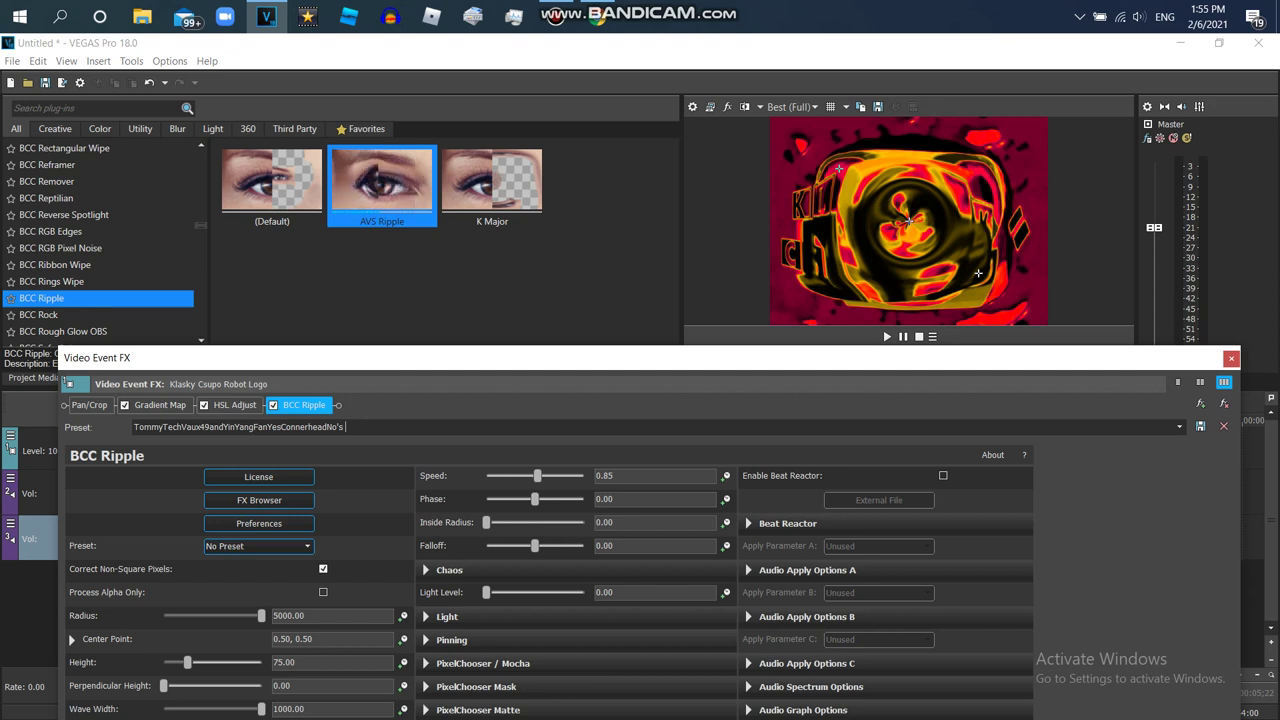
pyautogui.write('ainbow Vocoder')
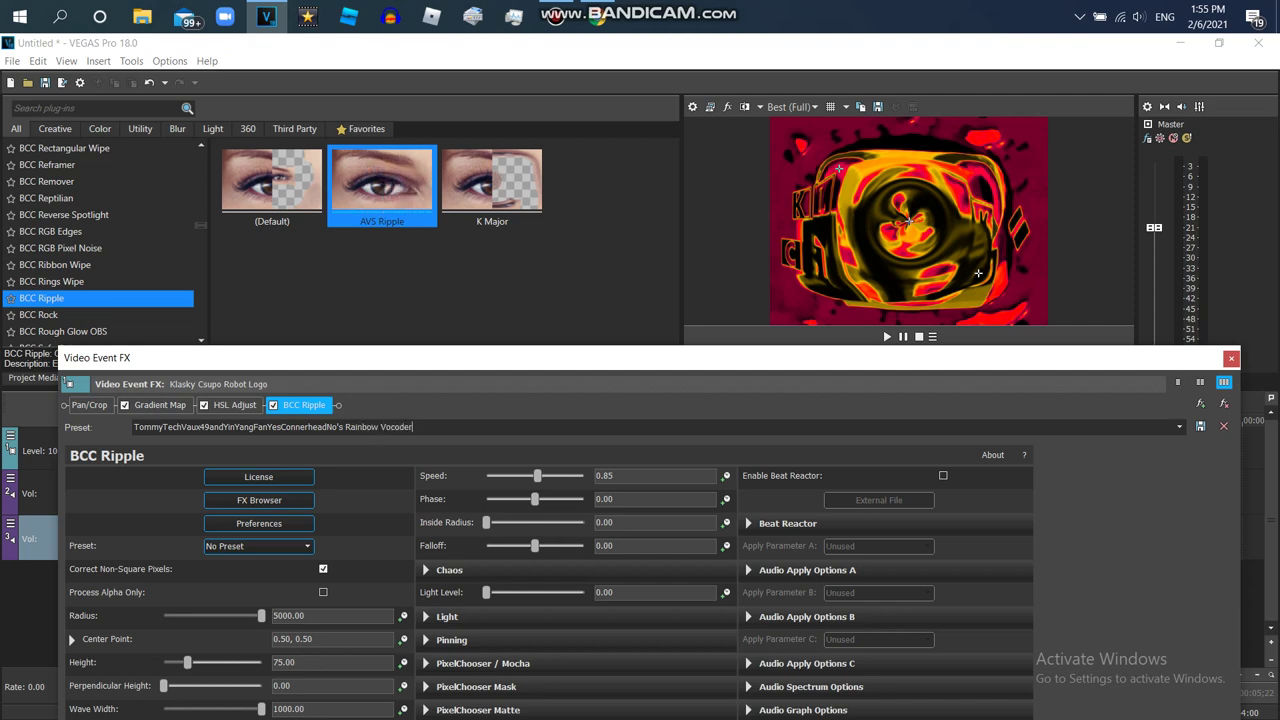
pyautogui.click(1201, 426)
pyautogui.click(1231, 358)
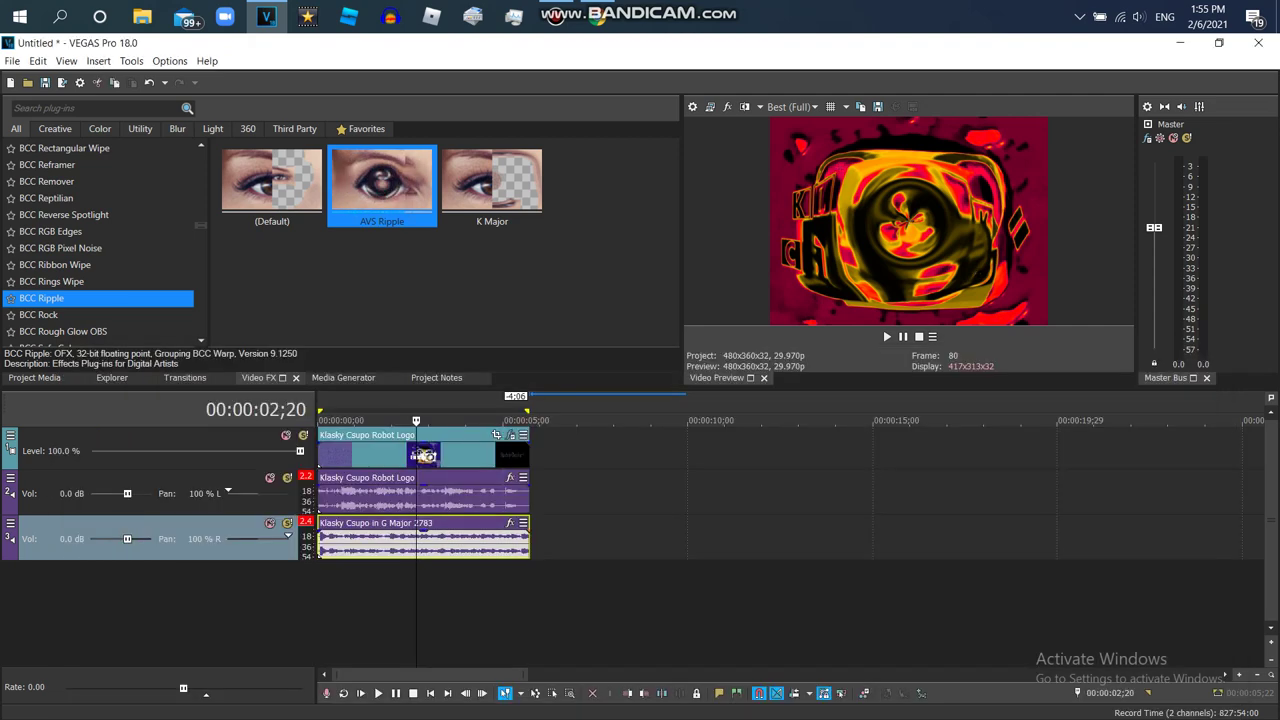
# Select the time range of the G Major 2783 clip, play it back, and open the Render As settings
pyautogui.doubleClick(424, 544)
pyautogui.click(886, 337)
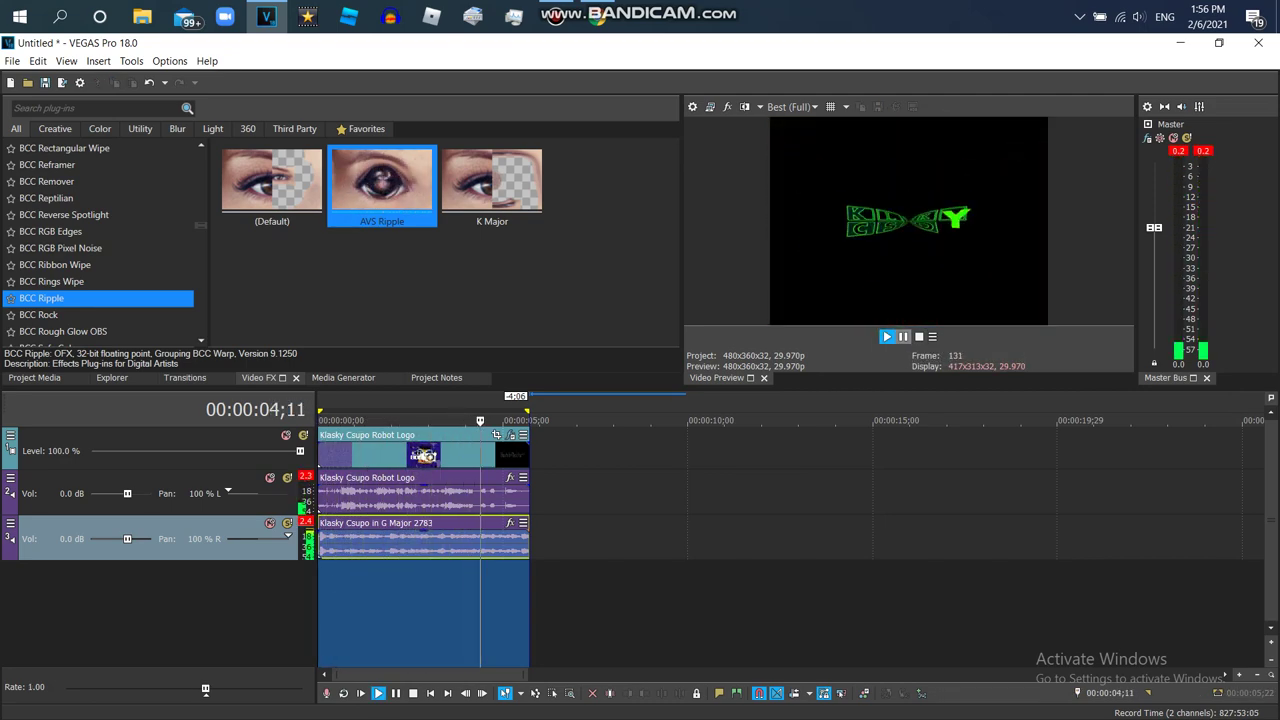
pyautogui.click(13, 62)
pyautogui.click(42, 196)
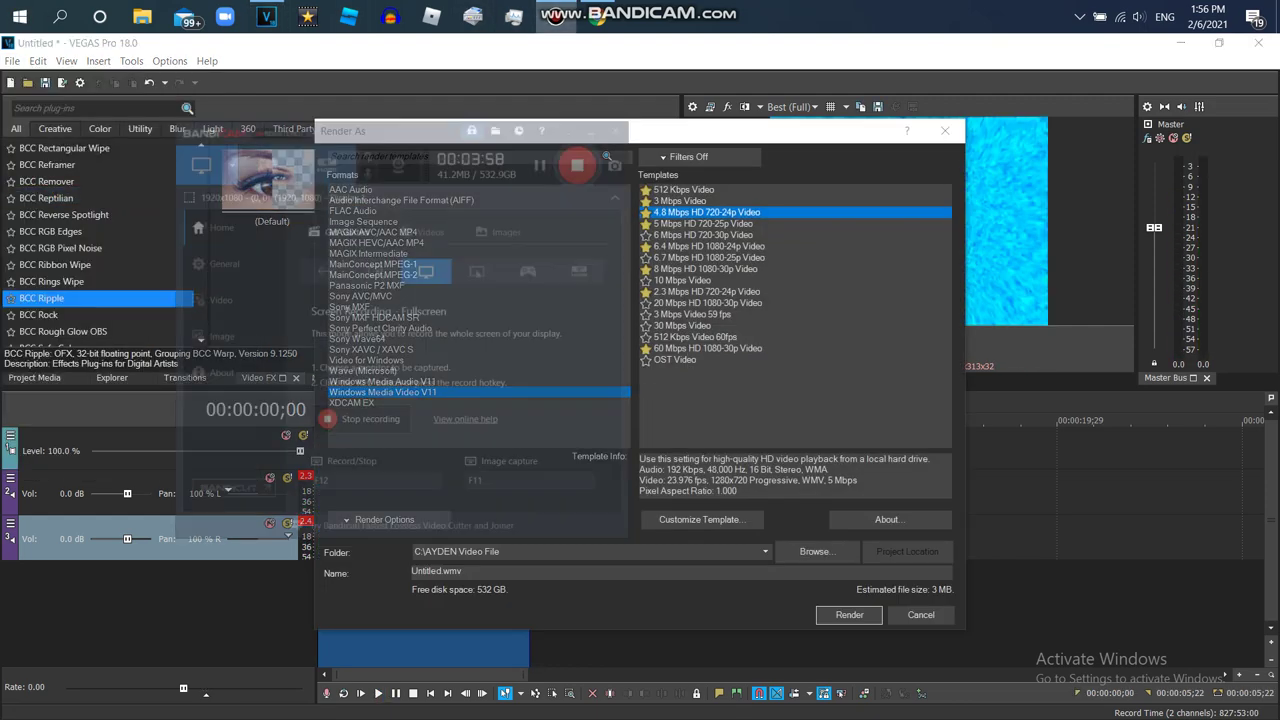